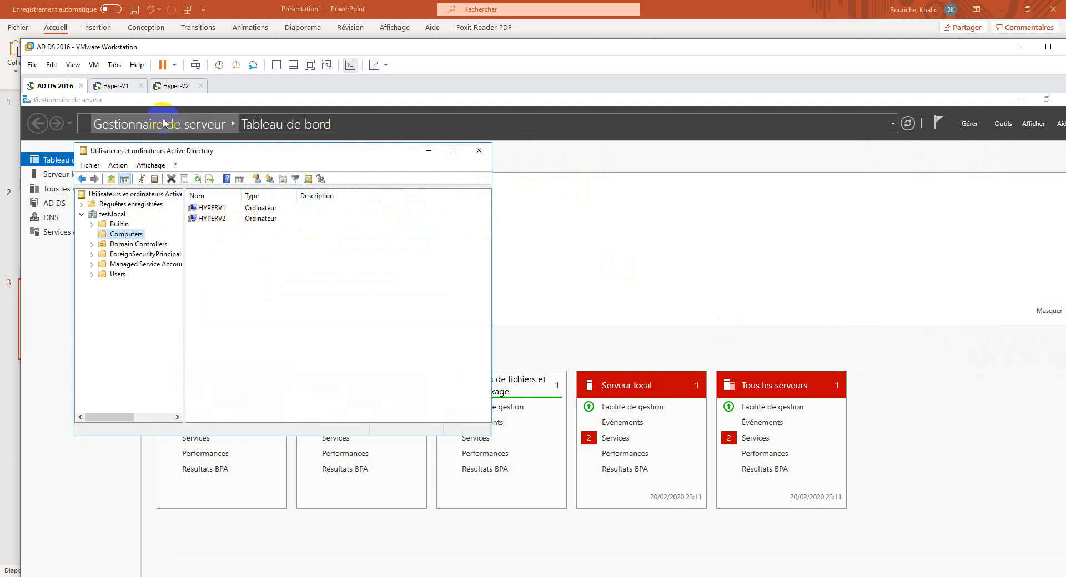
Look over the Hyper-V1 and Hyper-V2 virtual machines and the failover cluster diagram on the PowerPoint slide
left_click(118, 87)
left_click(176, 87)
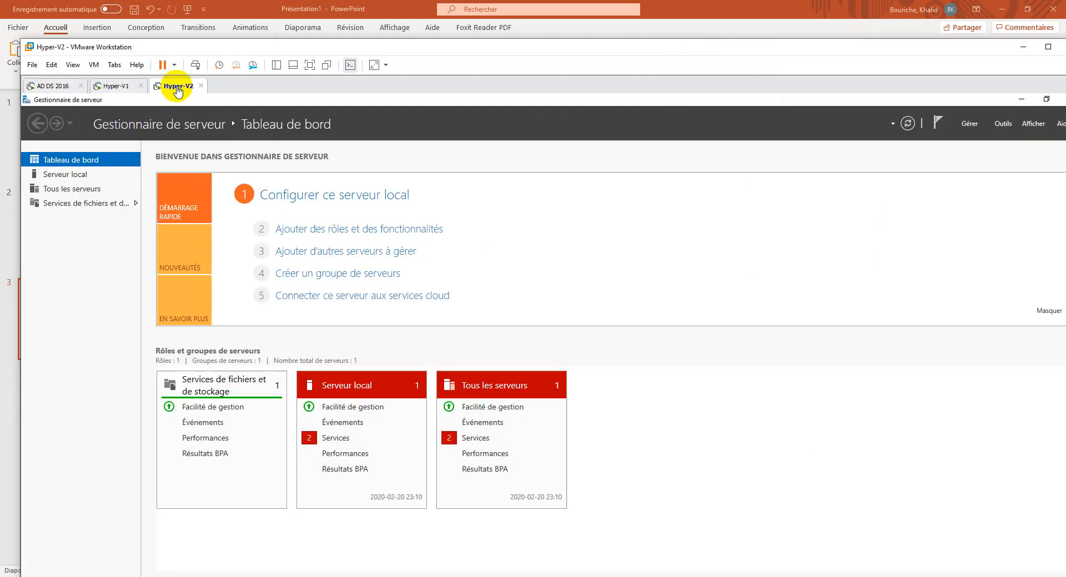
left_click(113, 88)
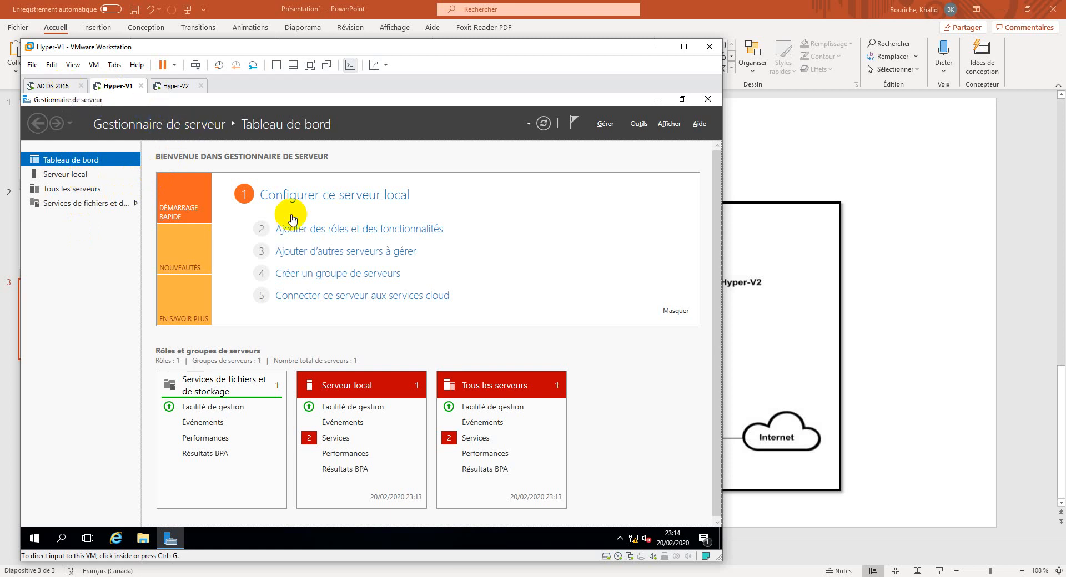
left_click(760, 319)
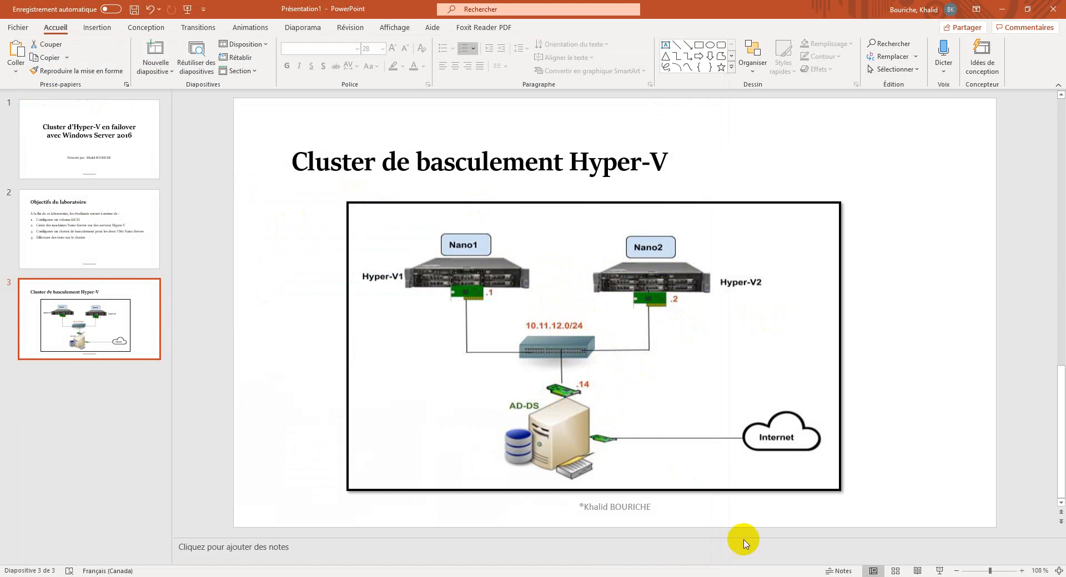
left_click(775, 576)
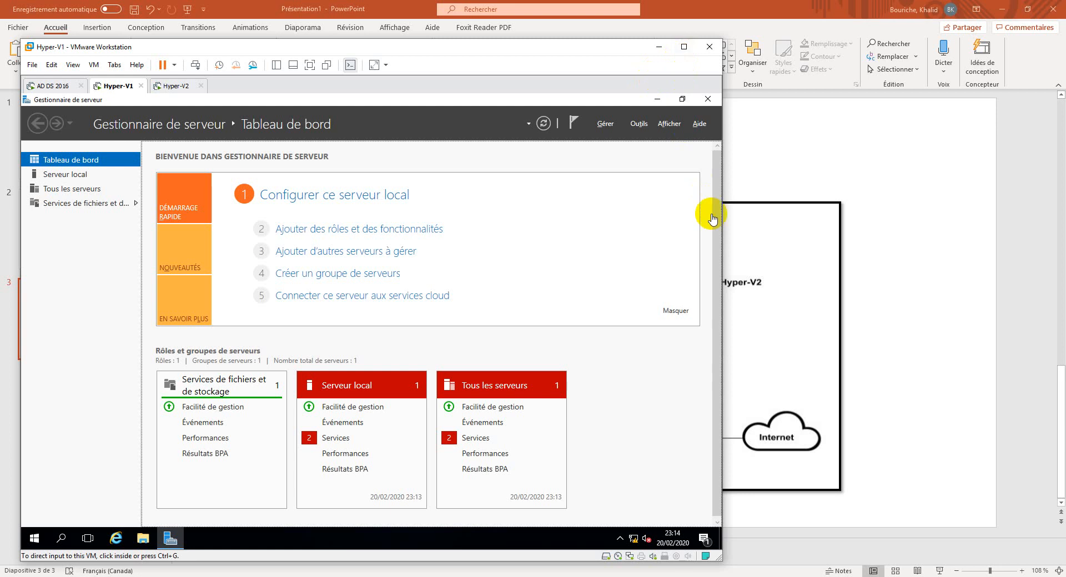
left_click_drag(568, 54, 349, 82)
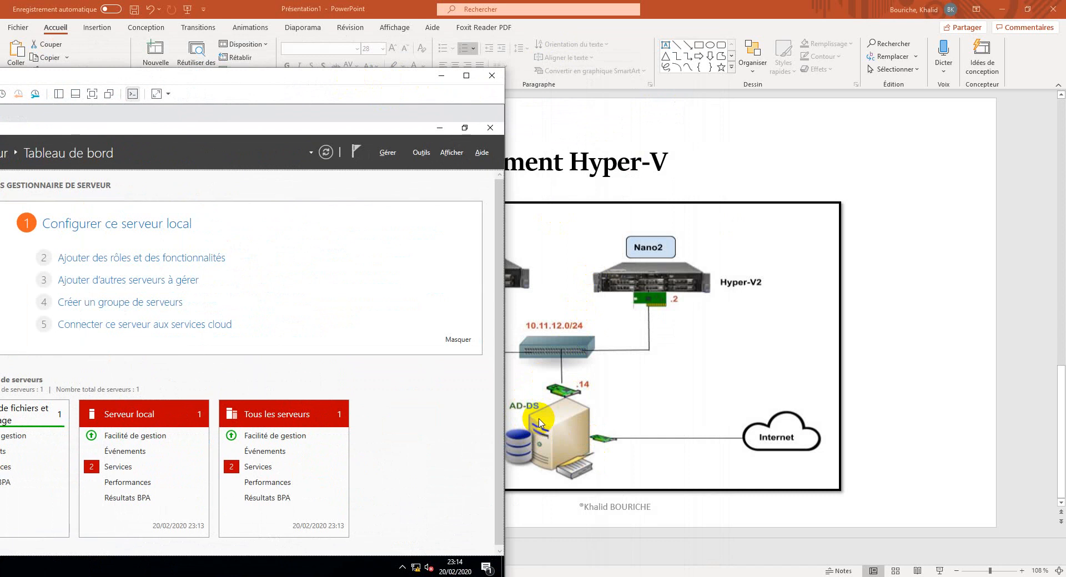
left_click_drag(305, 79, 575, 107)
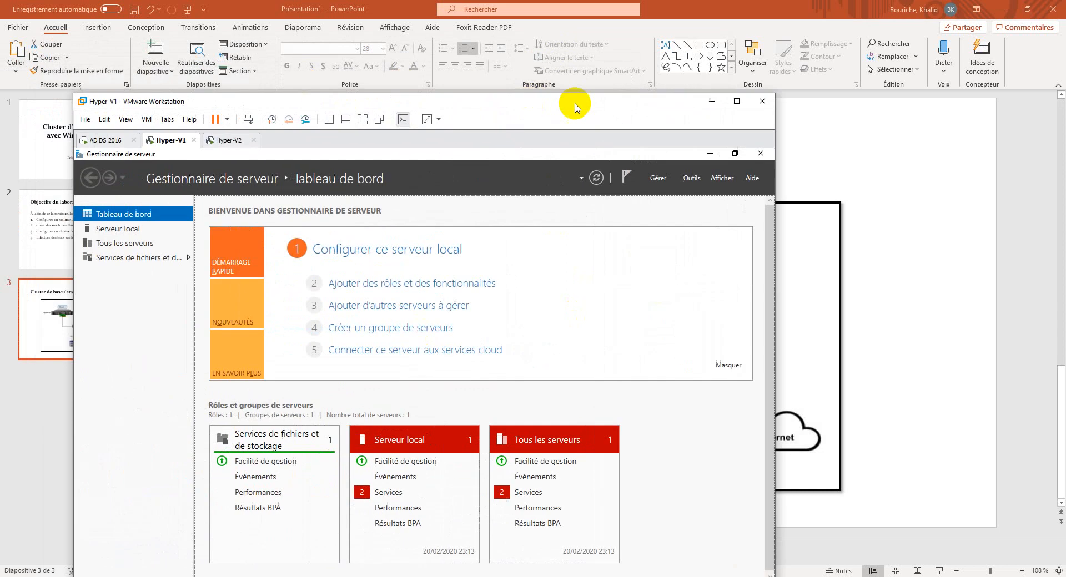
Maximize VMware Workstation, switch to the AD DS 2016 virtual machine and close its Active Directory Users and Computers console
double_click(576, 105)
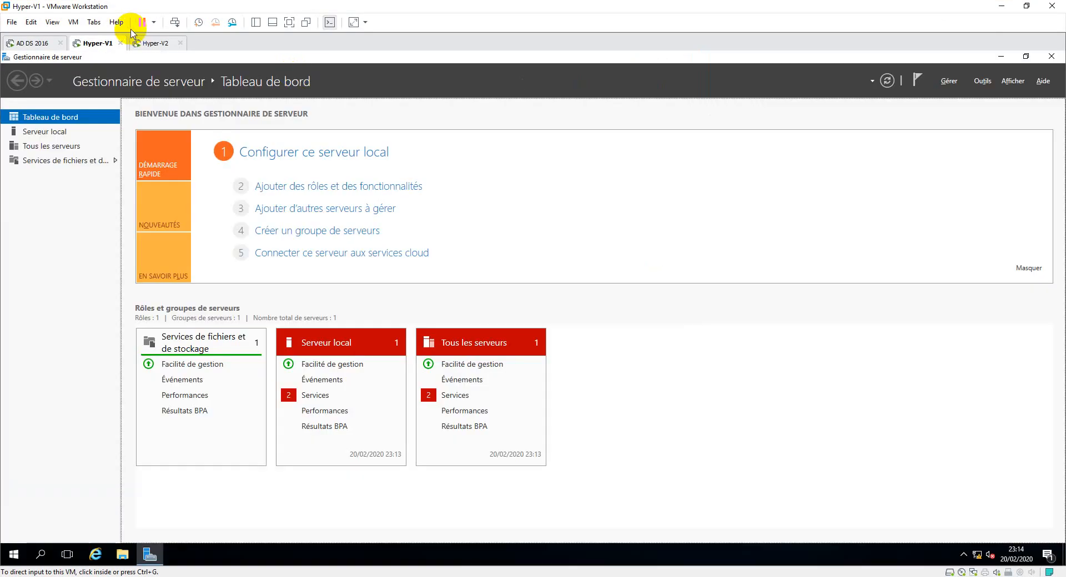
left_click(33, 43)
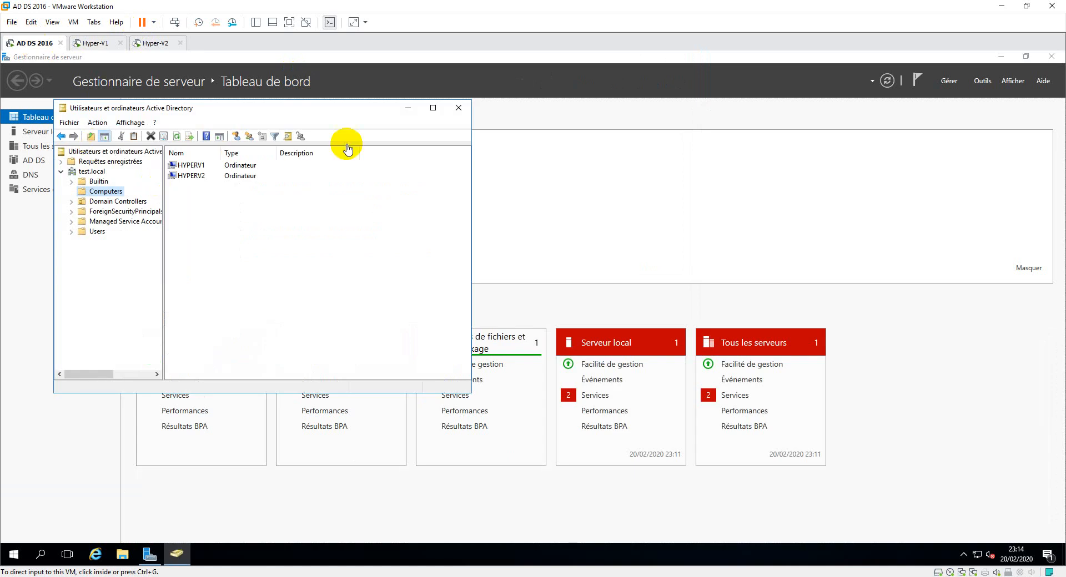
left_click(458, 109)
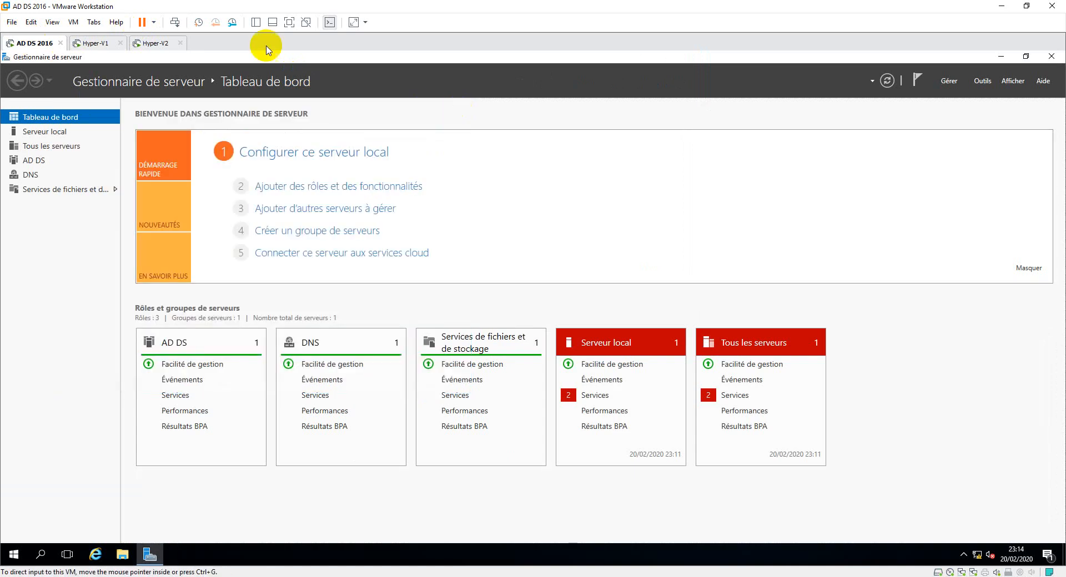
In the AD DS 2016 virtual machine's settings, add a hard disk as a new SCSI virtual disk
left_click(73, 23)
left_click(91, 162)
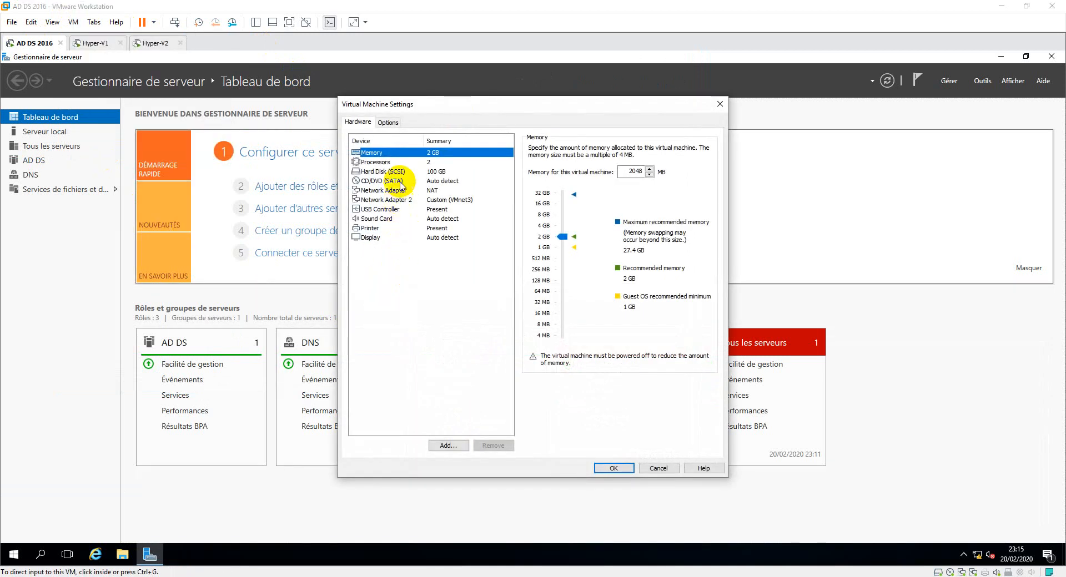
left_click(382, 171)
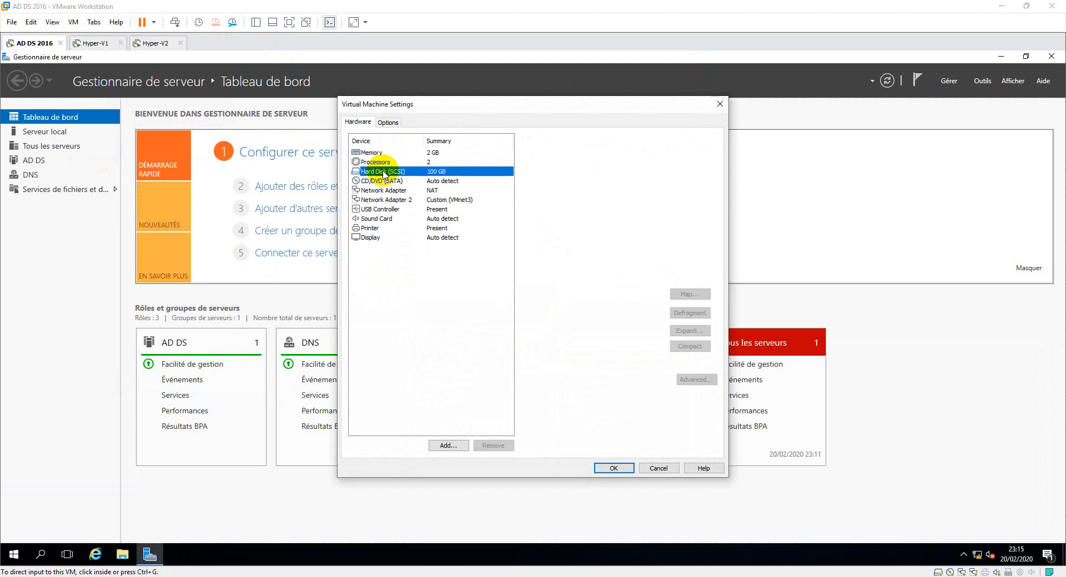
left_click(448, 445)
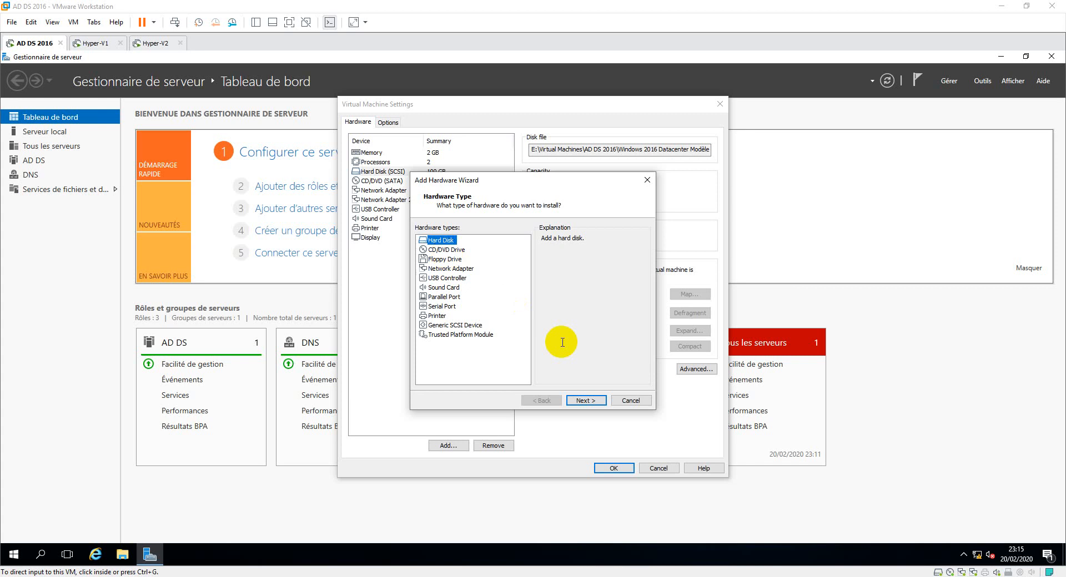
left_click(586, 400)
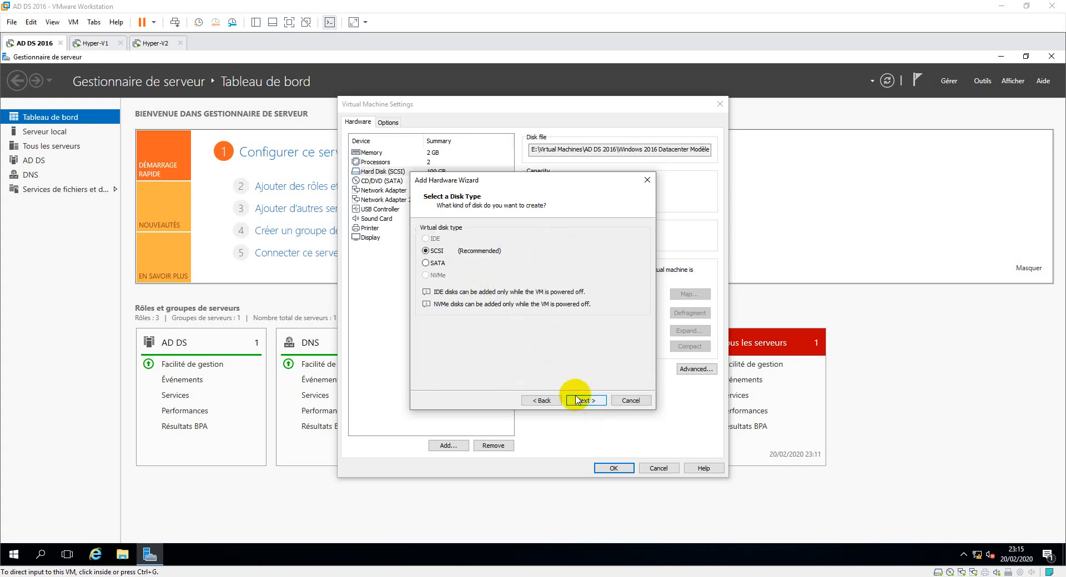
left_click(577, 399)
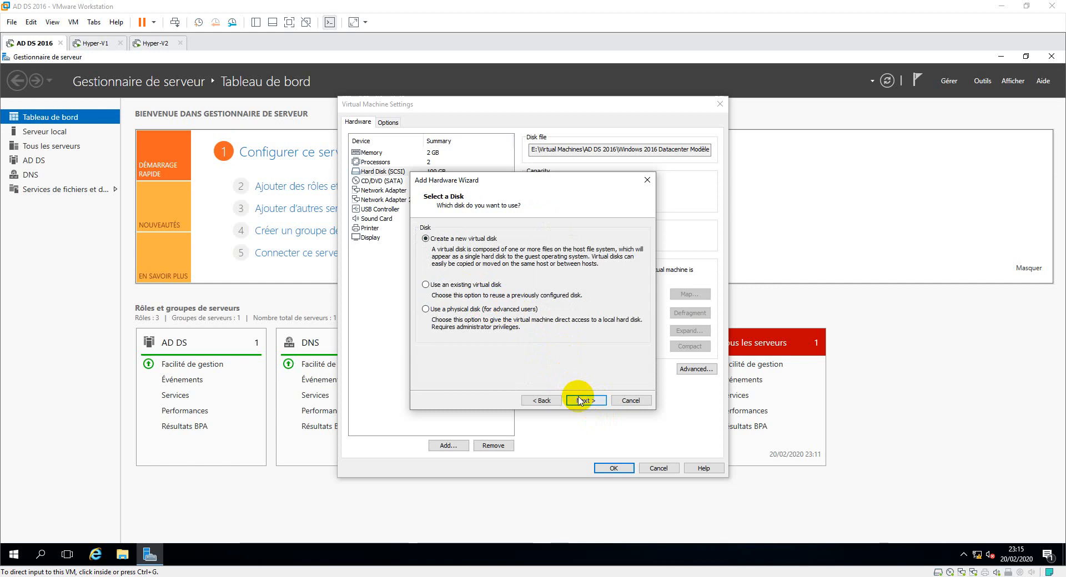
left_click(579, 400)
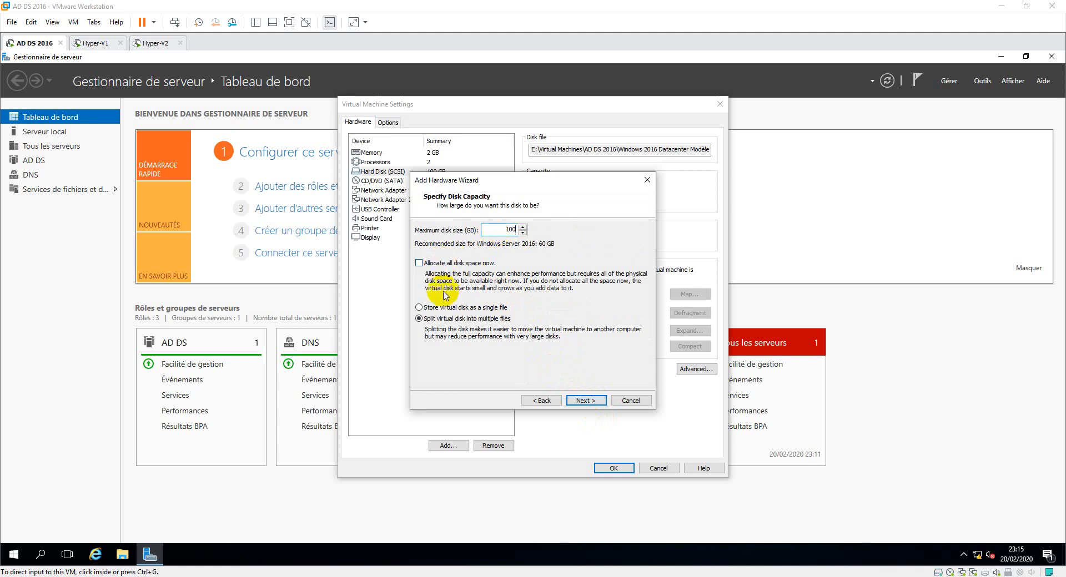
Set the new disk to 100 GB stored as a single file, keep the file name AD DS 2016.vmdk and apply the settings
left_click(432, 308)
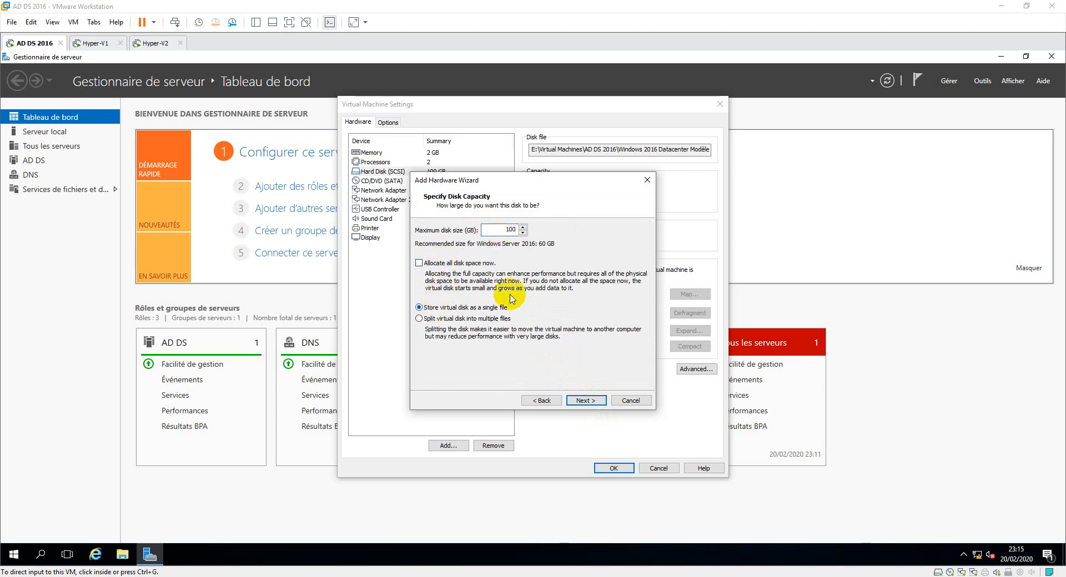
left_click(585, 401)
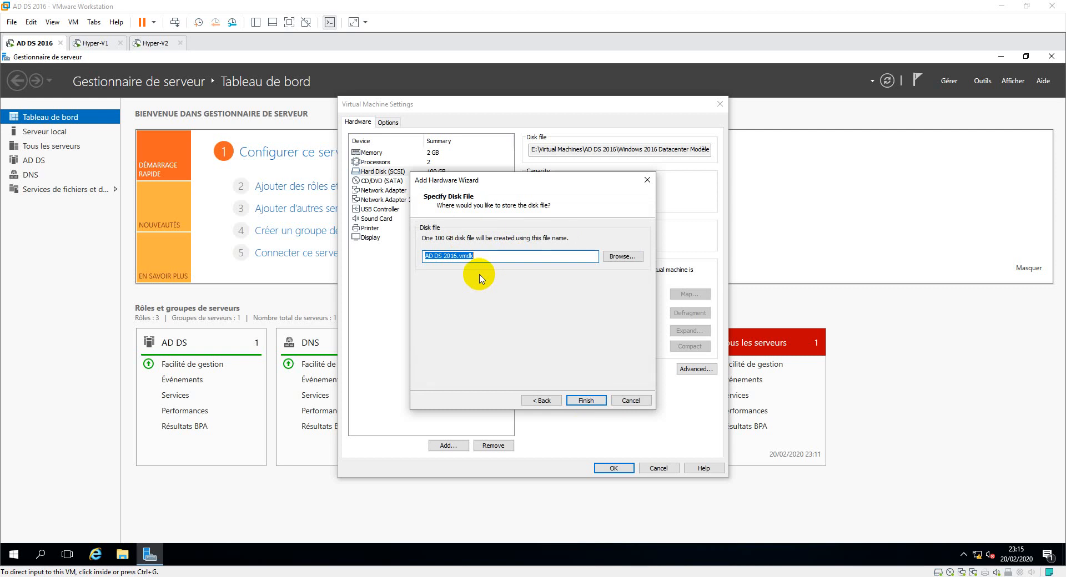
left_click(587, 399)
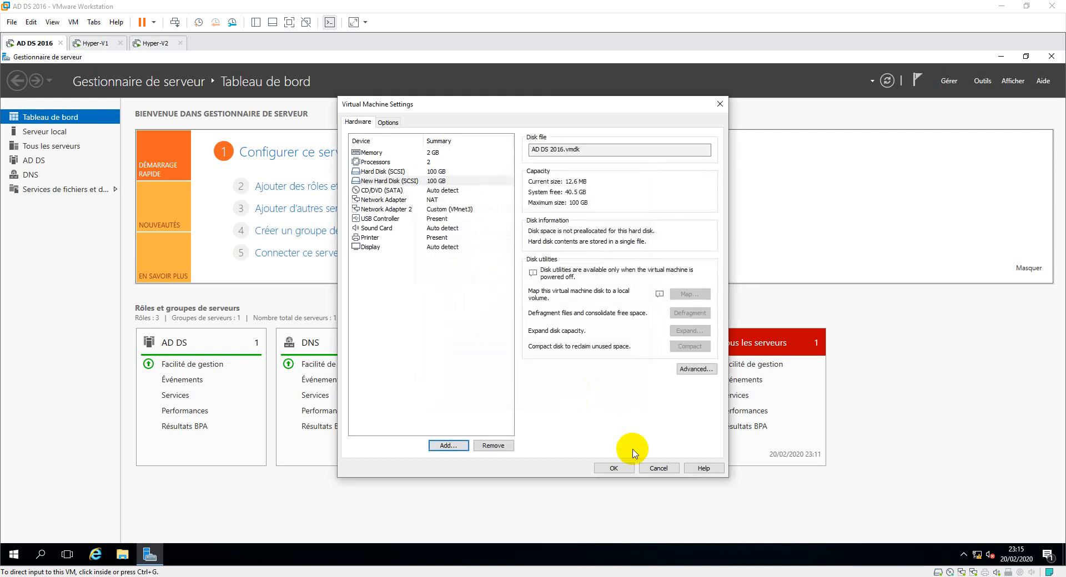
left_click(616, 468)
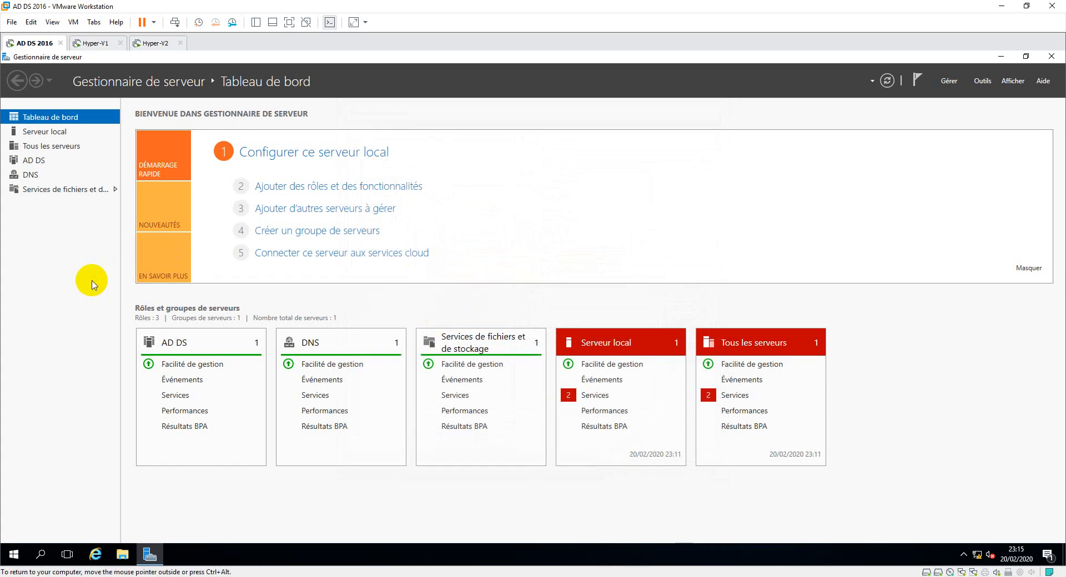
Open Disk Management in the AD DS 2016 guest with diskmgmt.msc, enlarge its window and bring Disque 1 online
key("super+r")
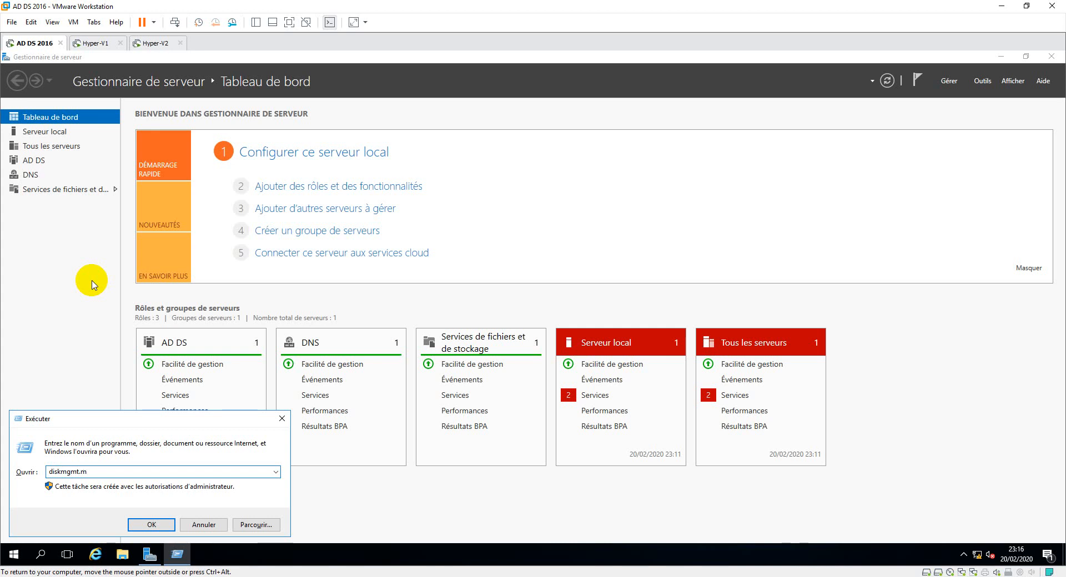
key("Return")
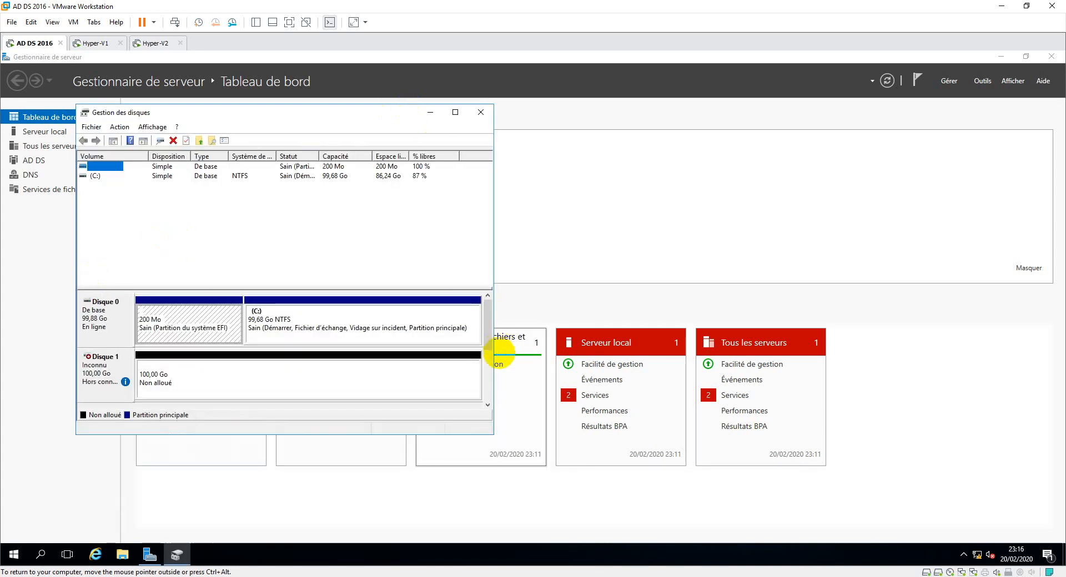
left_click_drag(493, 434, 558, 506)
right_click(99, 367)
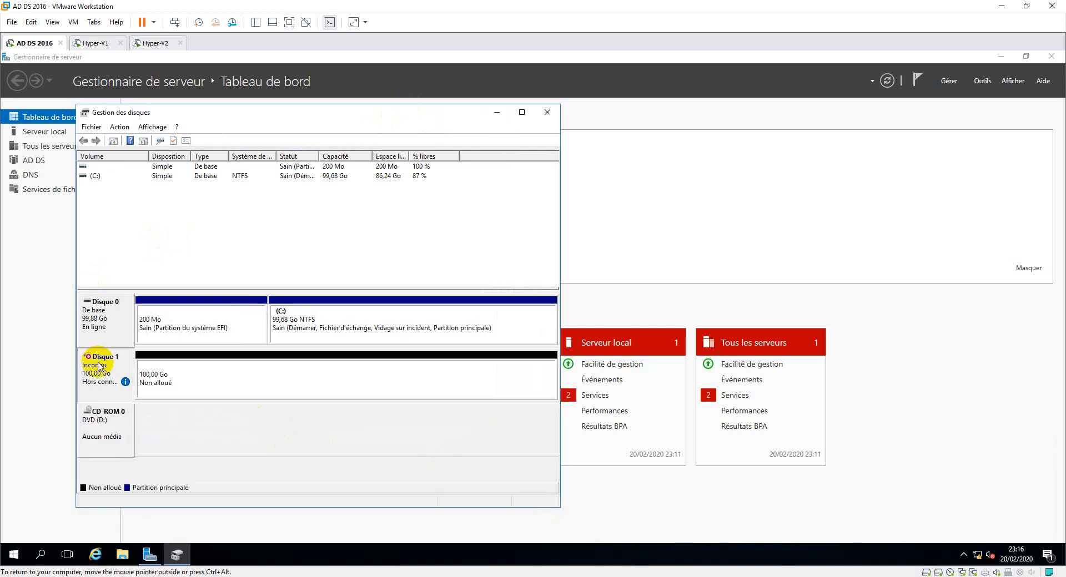
left_click(118, 366)
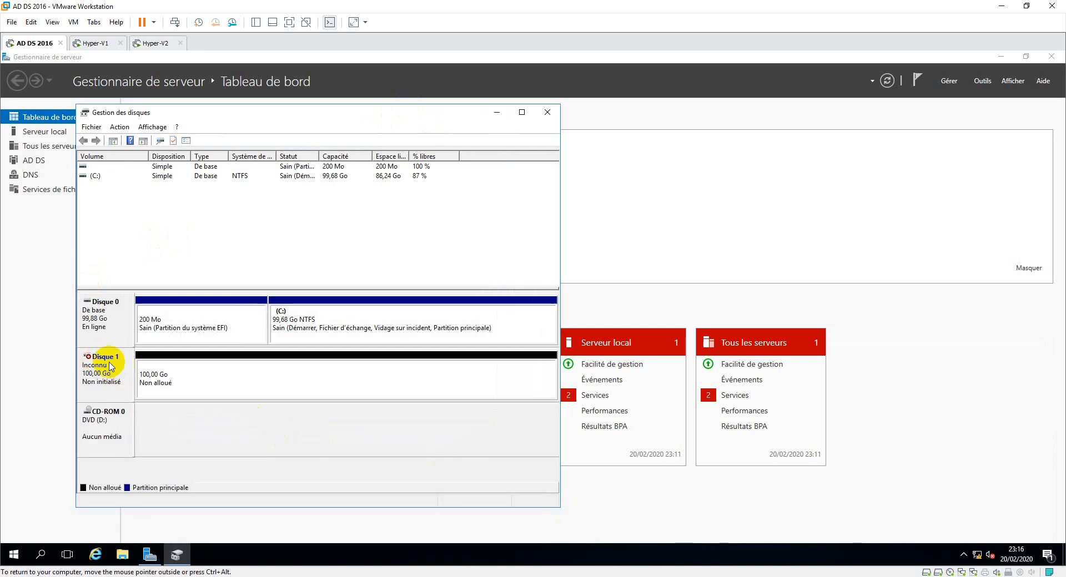
Initialize Disque 1 with the GPT partition style
right_click(111, 364)
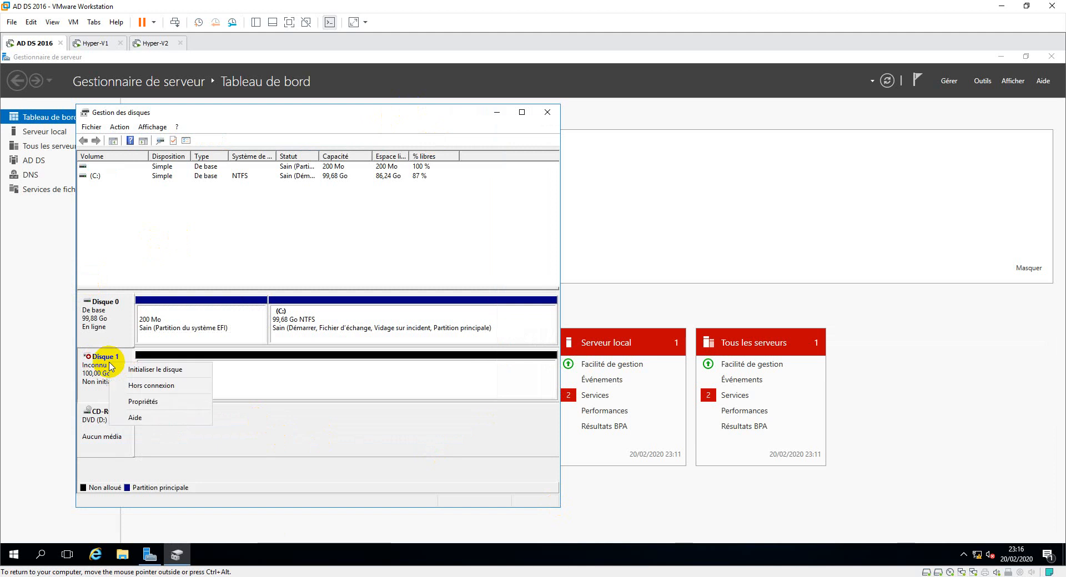
left_click(137, 373)
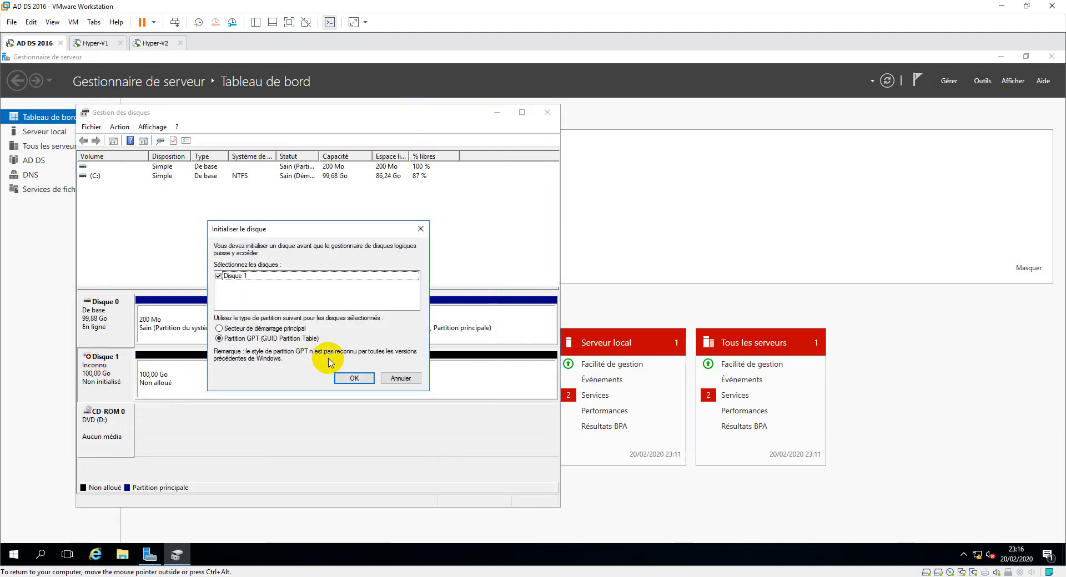
left_click(351, 378)
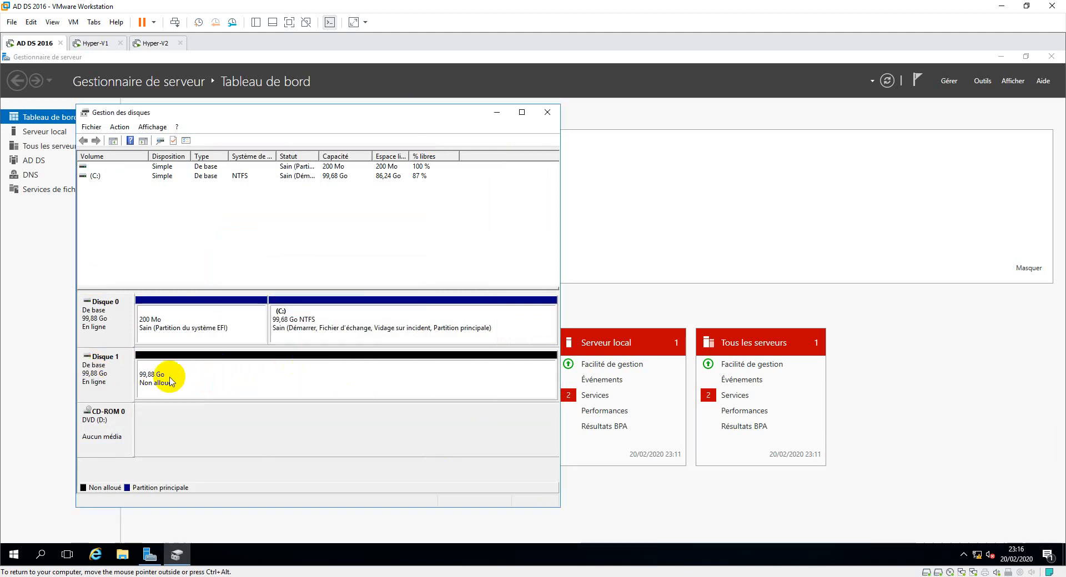
Start a new simple volume on Disque 1 using the full 102270 MB and assign it drive letter V
right_click(199, 371)
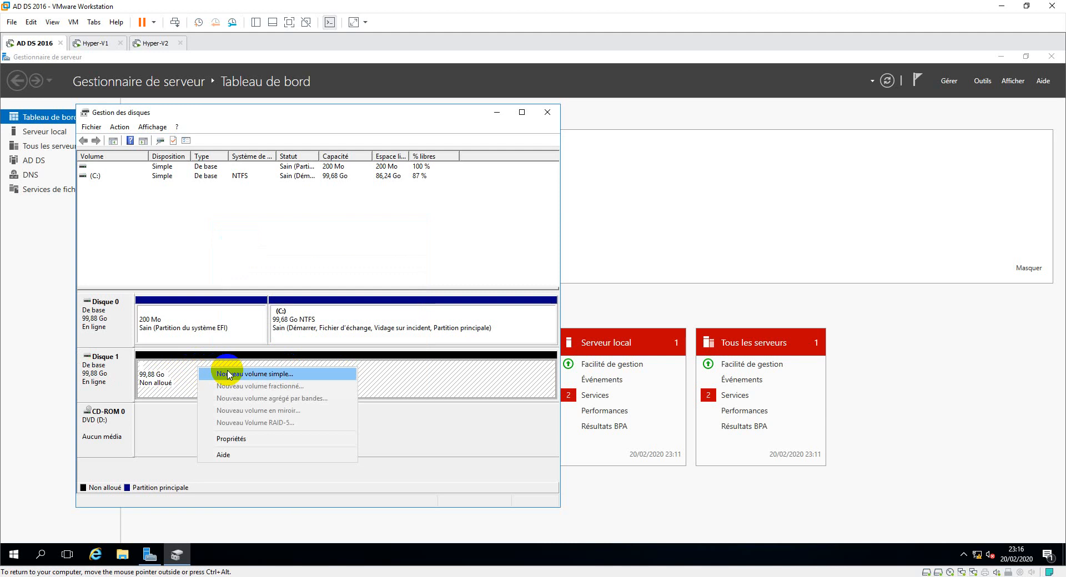
left_click(225, 374)
left_click(287, 366)
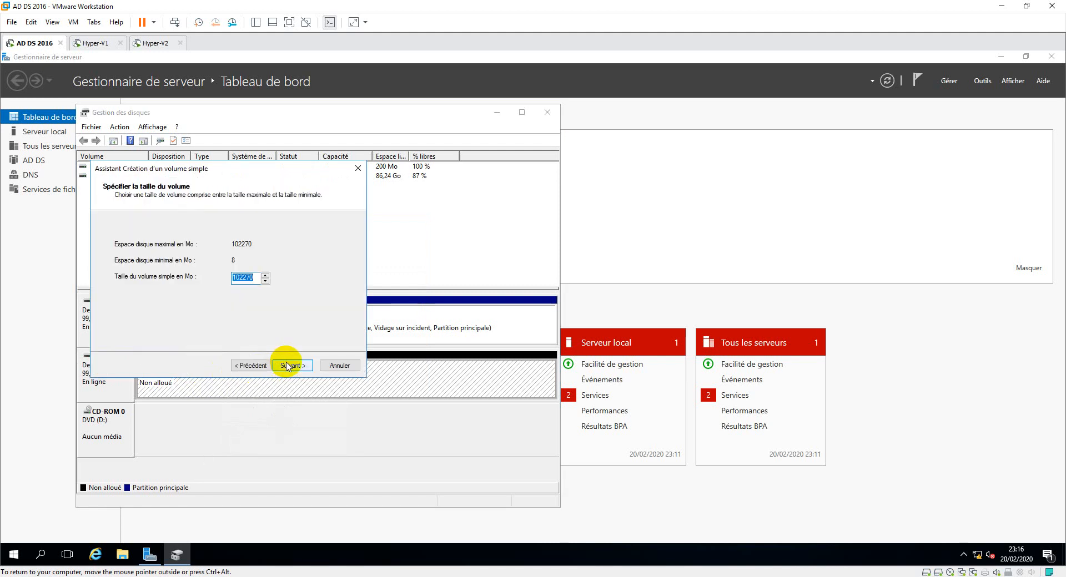
left_click(287, 366)
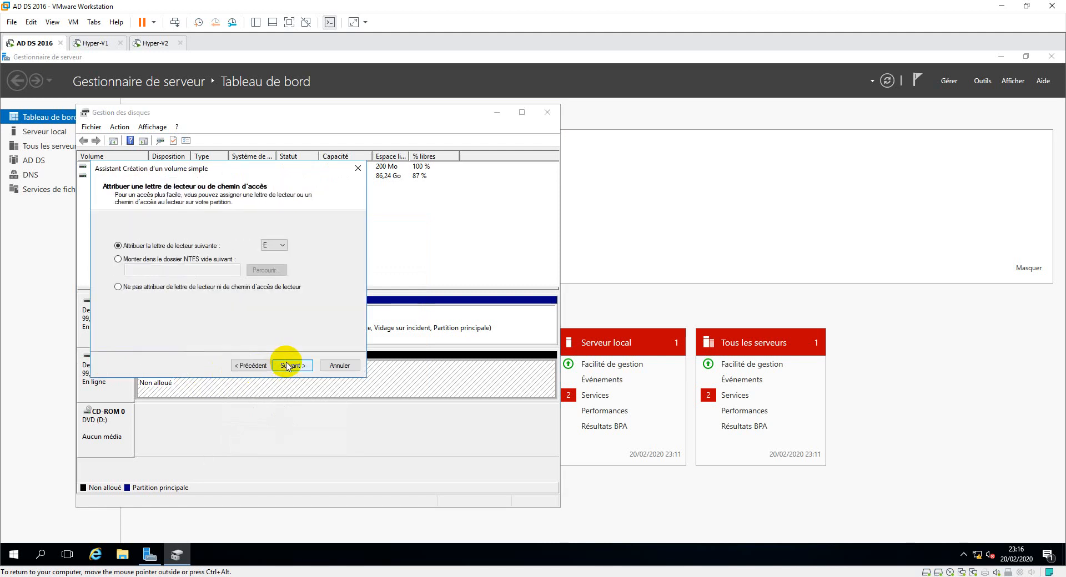
left_click(274, 245)
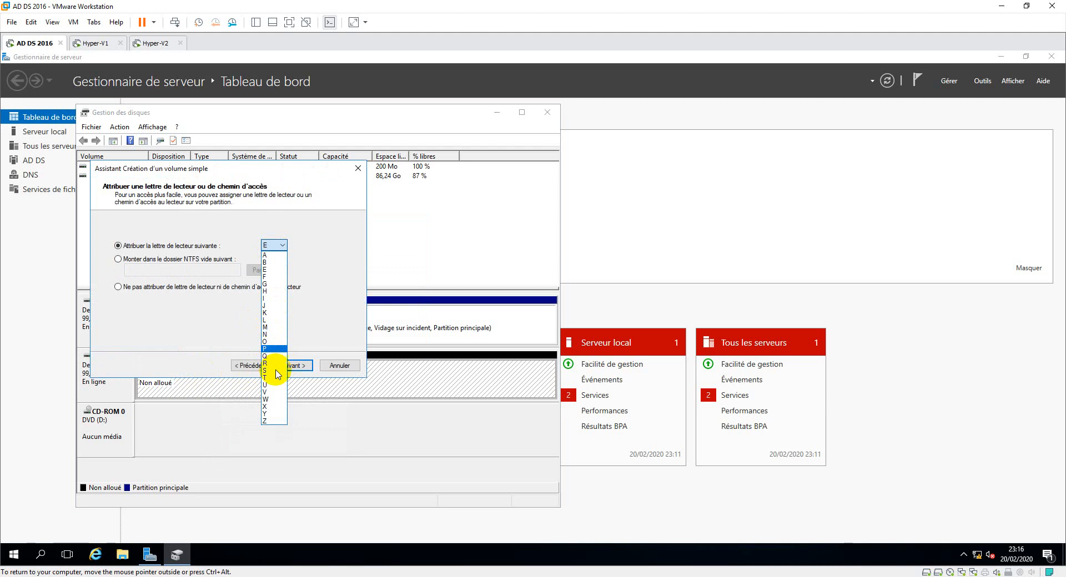
left_click(276, 392)
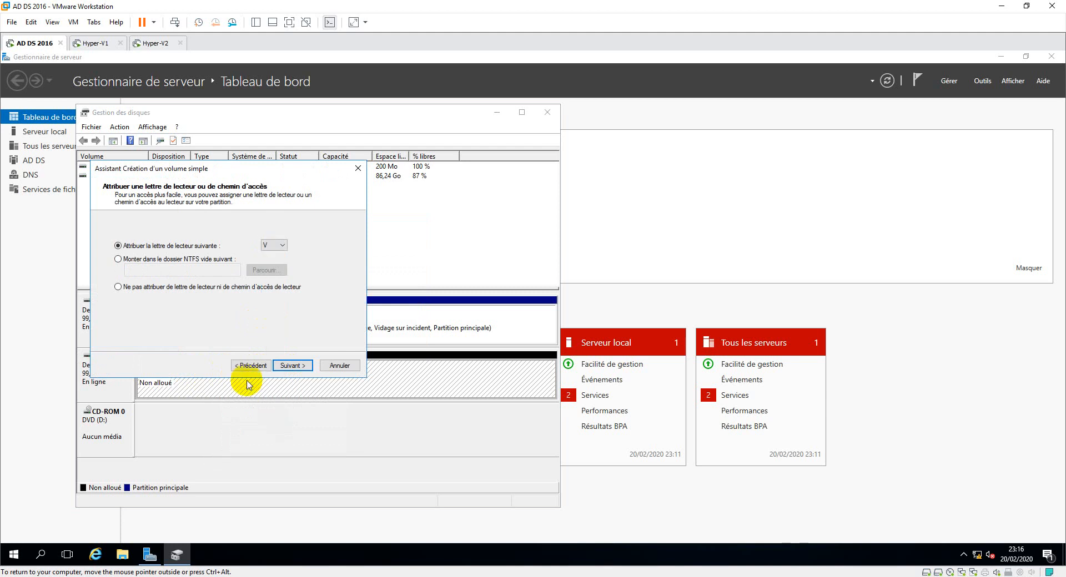
left_click(284, 366)
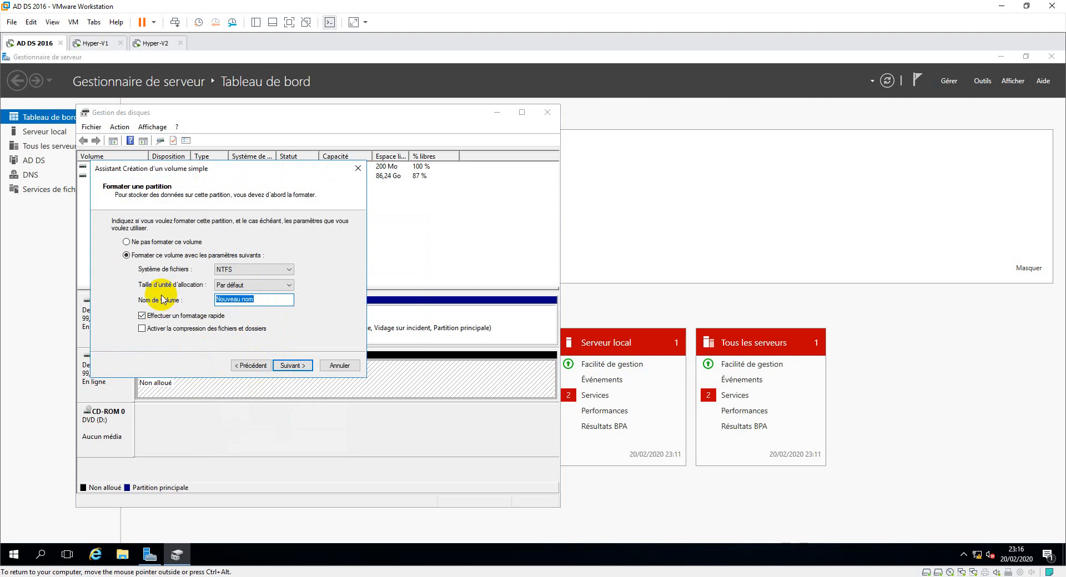
Name the volume Stockage HyperV, quick-format it as NTFS with the default allocation unit size and finish creating it
type("Sto")
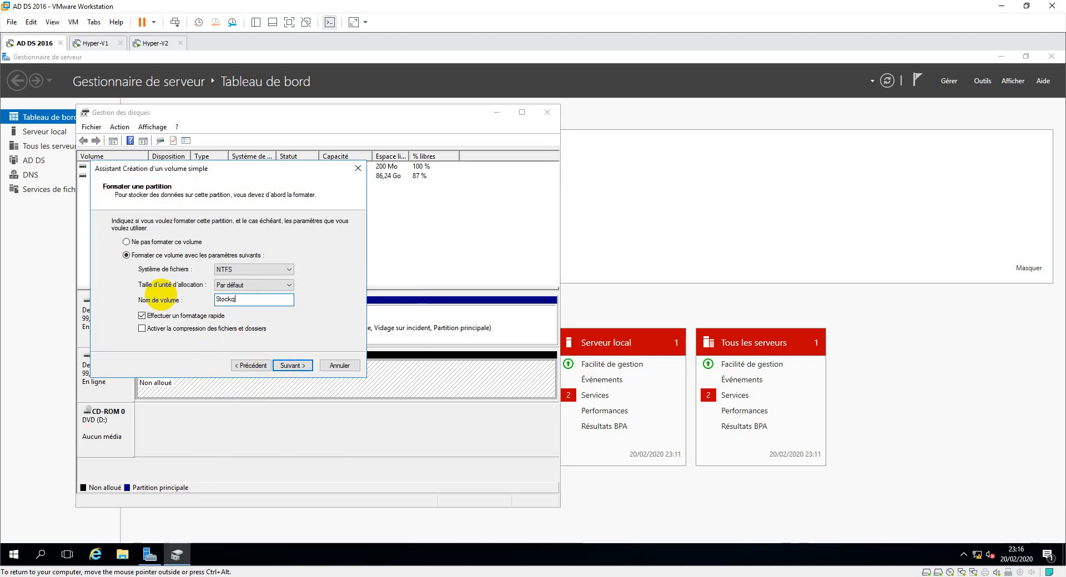
type("cka")
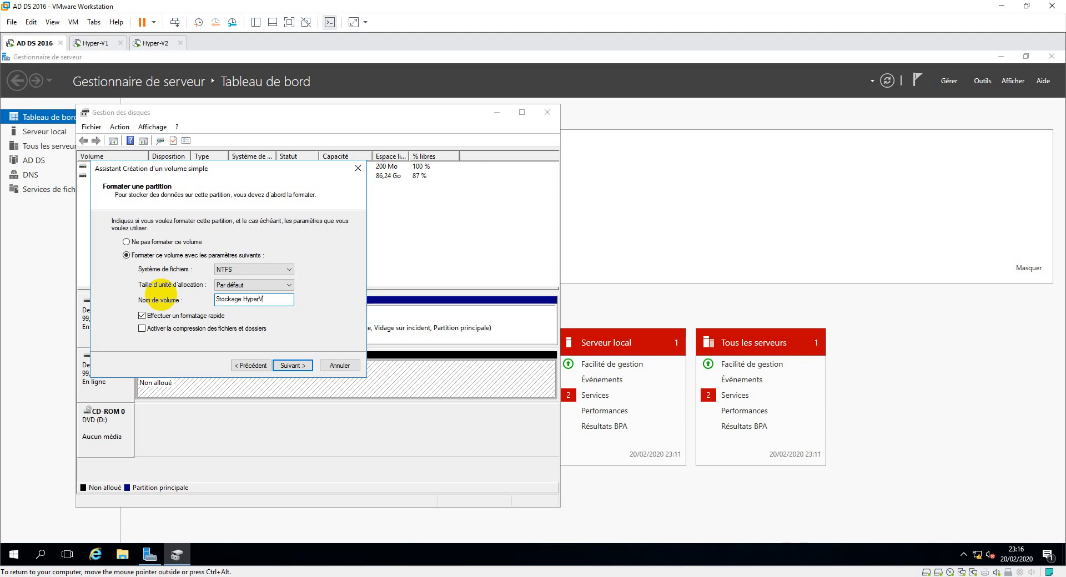
left_click(289, 366)
left_click(289, 365)
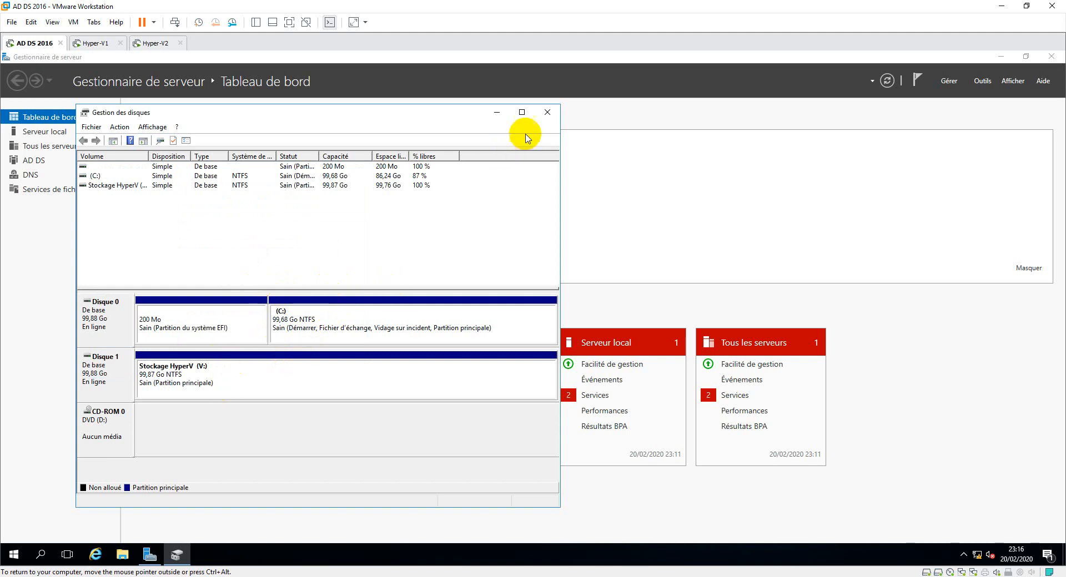
Close Disk Management and view the iSCSI page of the file and storage services in Server Manager
left_click(547, 113)
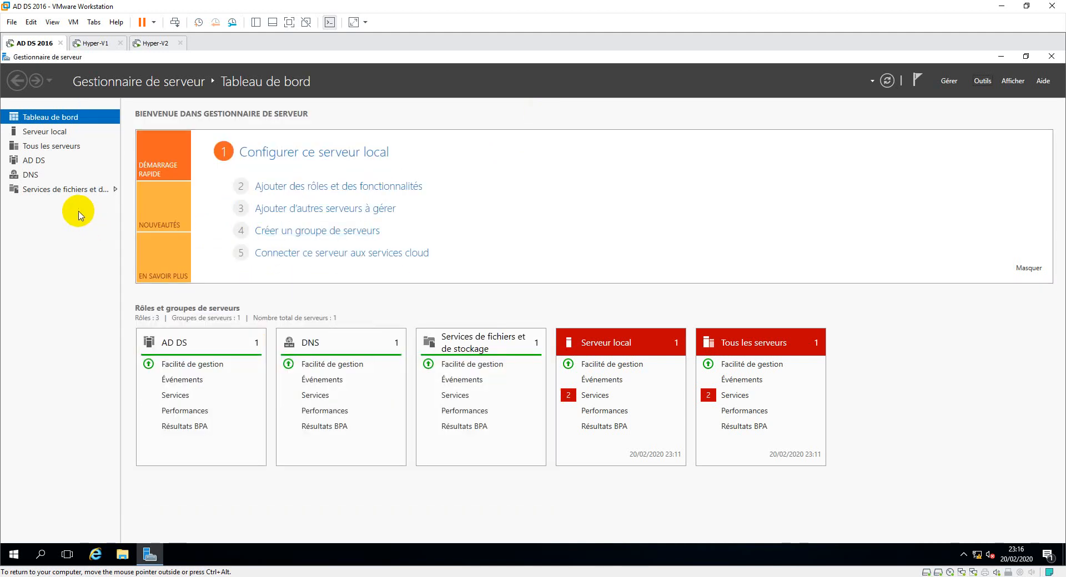
left_click(65, 191)
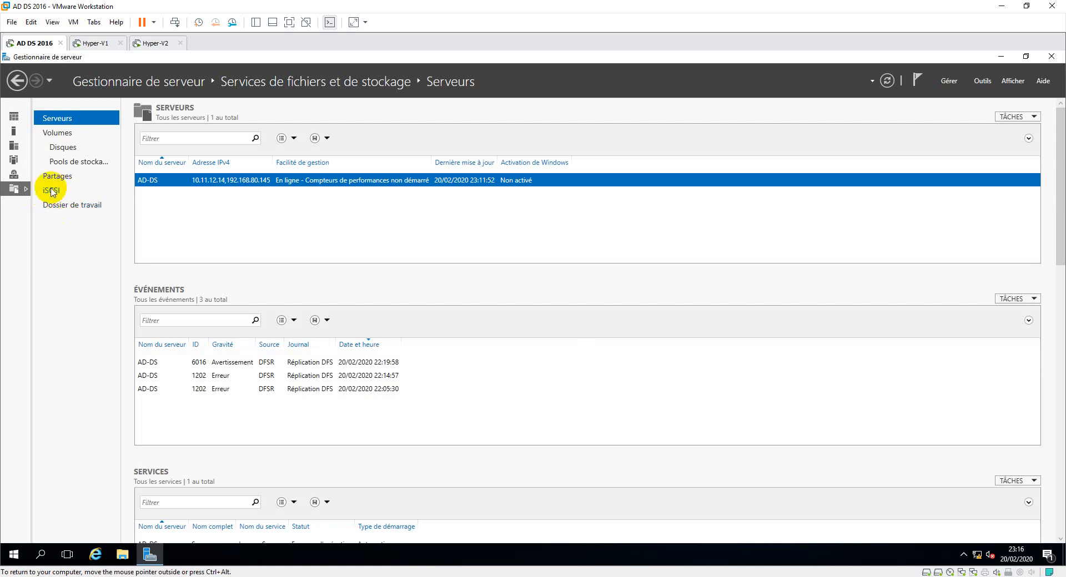
left_click(53, 192)
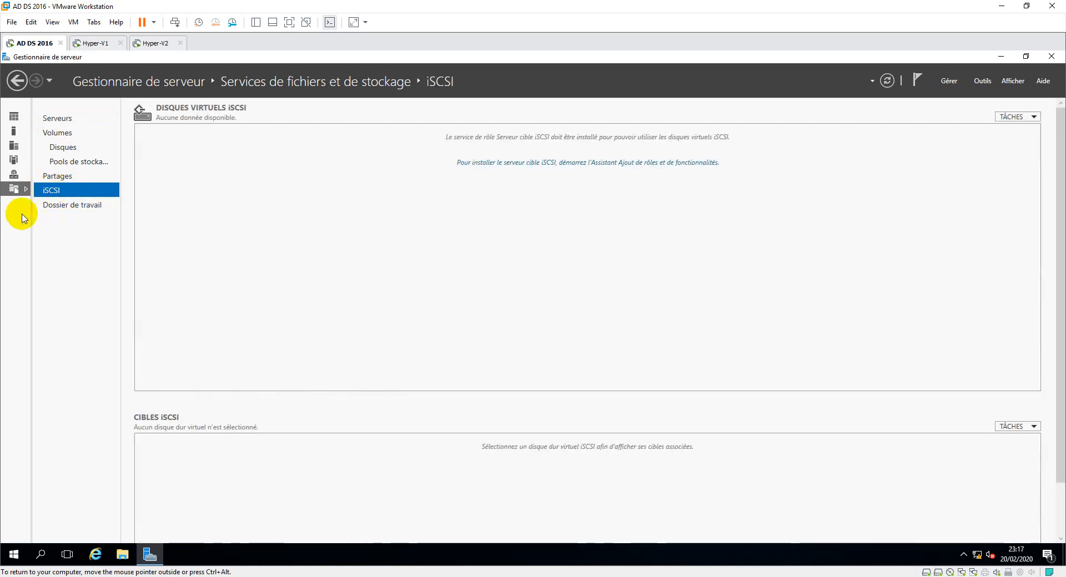
From the local server page, start adding roles with a role-based installation on AD-DS.test.local
left_click(18, 81)
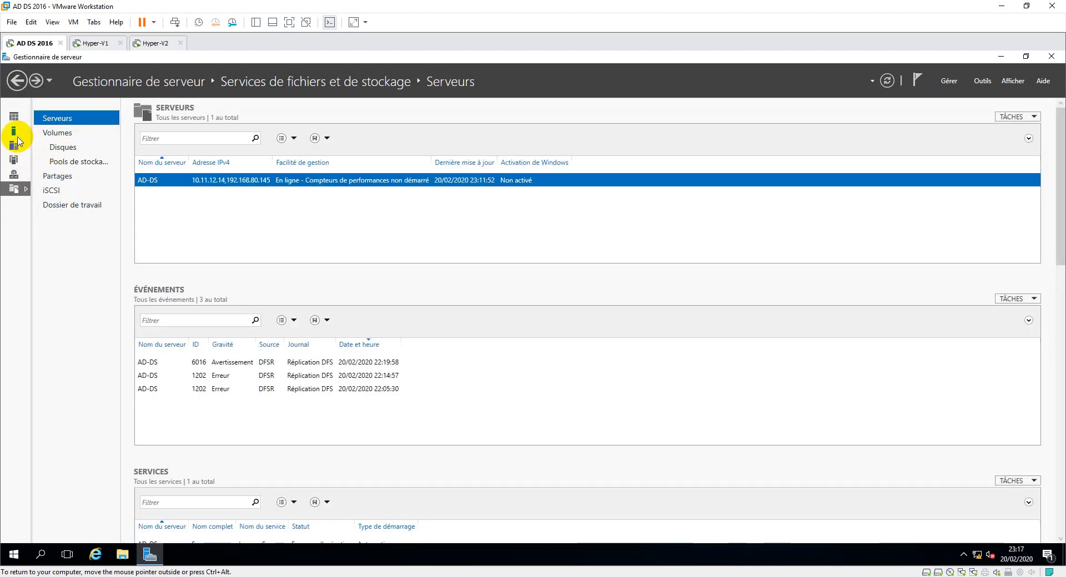
left_click(17, 136)
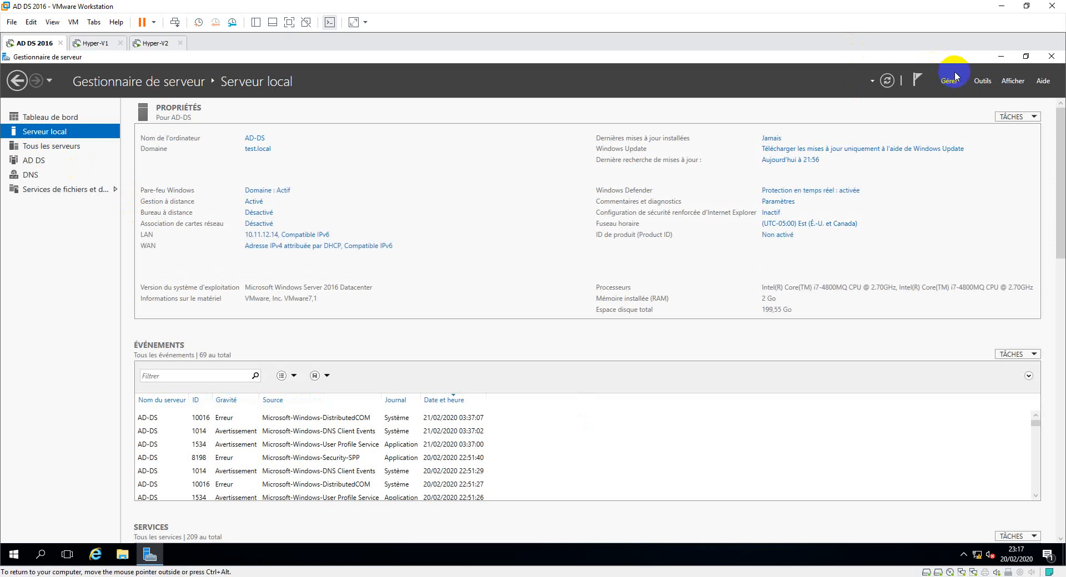
left_click(951, 81)
left_click(924, 96)
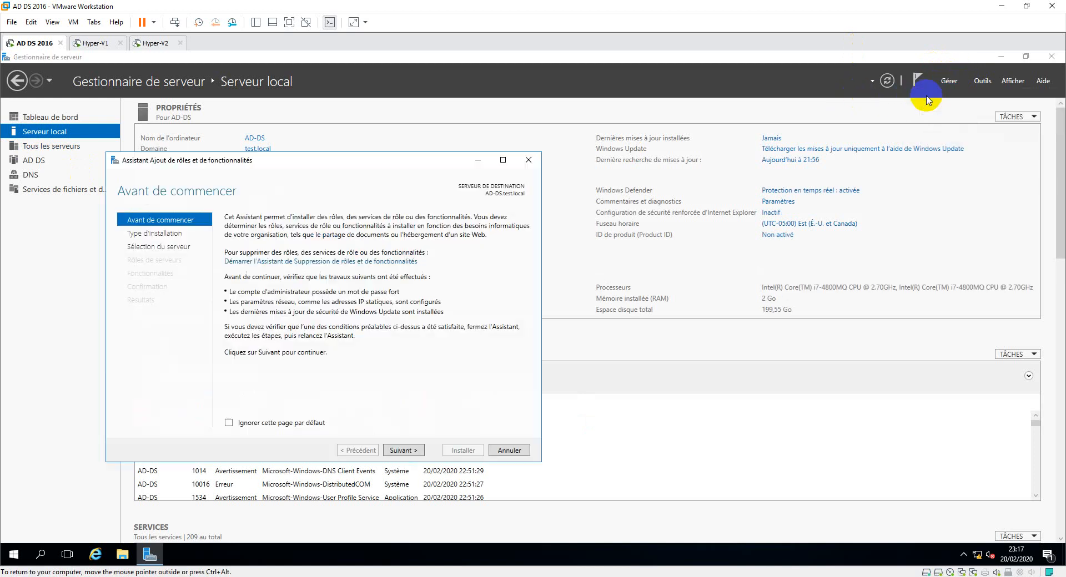
left_click(405, 450)
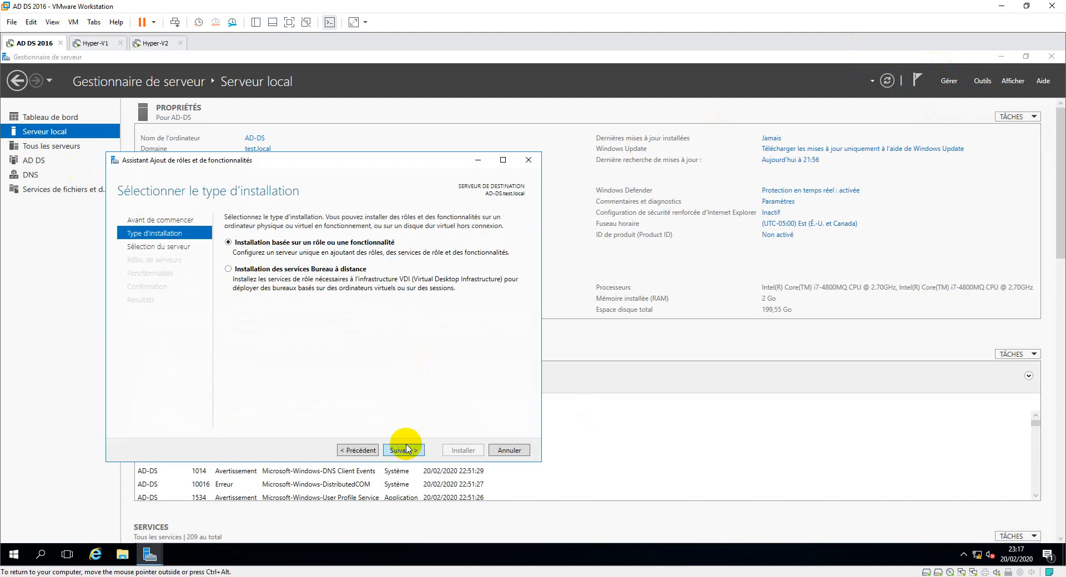
left_click(407, 448)
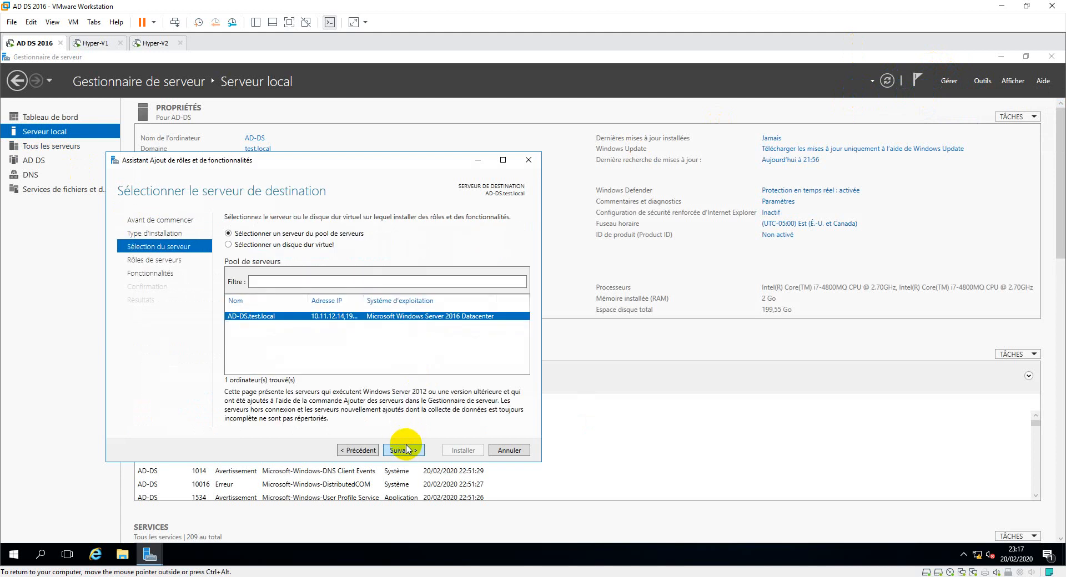
left_click(407, 449)
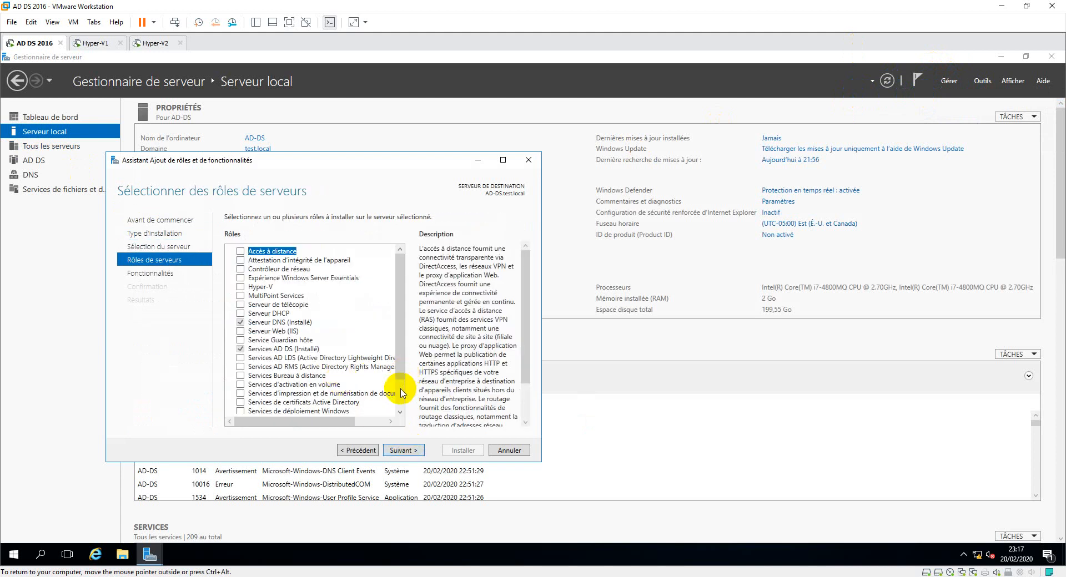
Select the Serveur cible iSCSI role service within the file and iSCSI services and accept the role selection
scroll(402, 392, "down", 2)
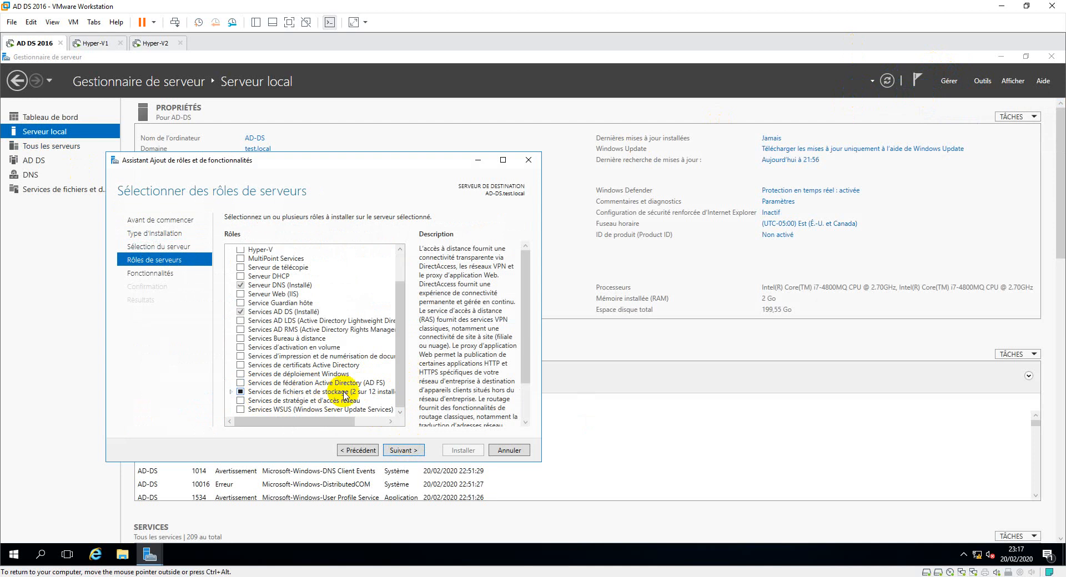
left_click(231, 392)
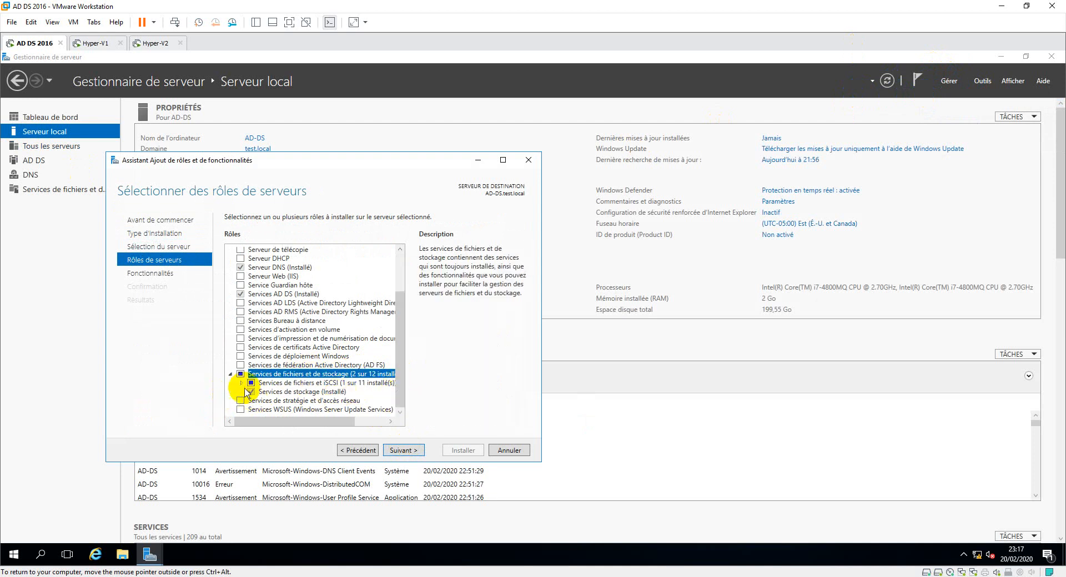
left_click(241, 384)
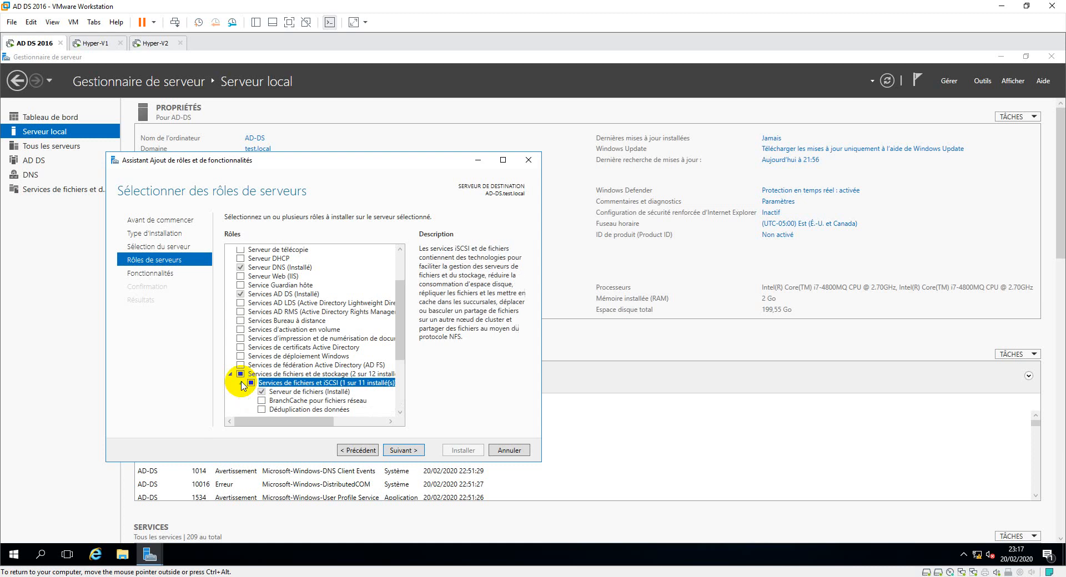
left_click_drag(398, 367, 398, 399)
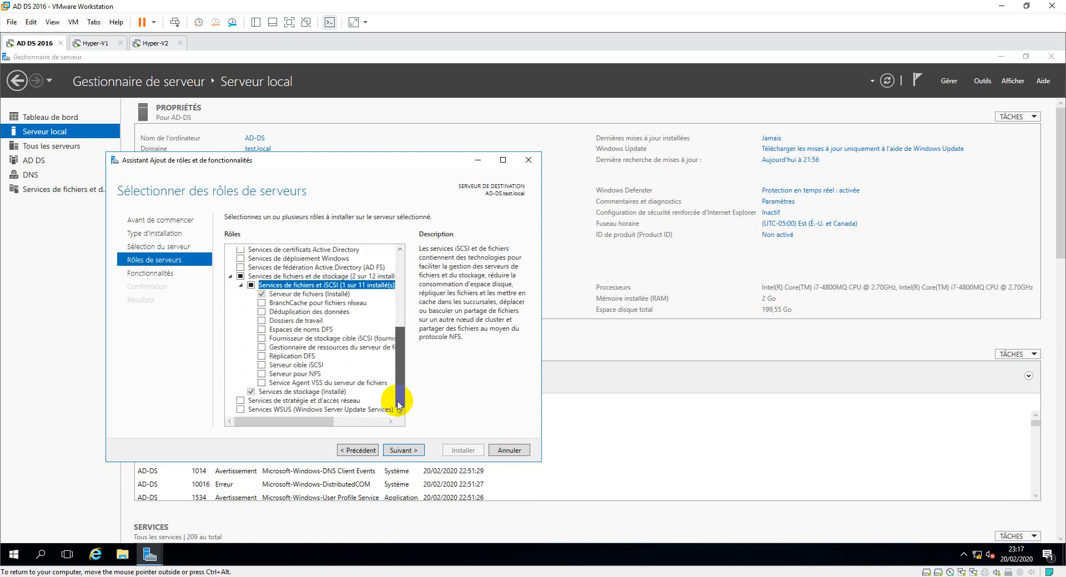
left_click(261, 365)
left_click(403, 450)
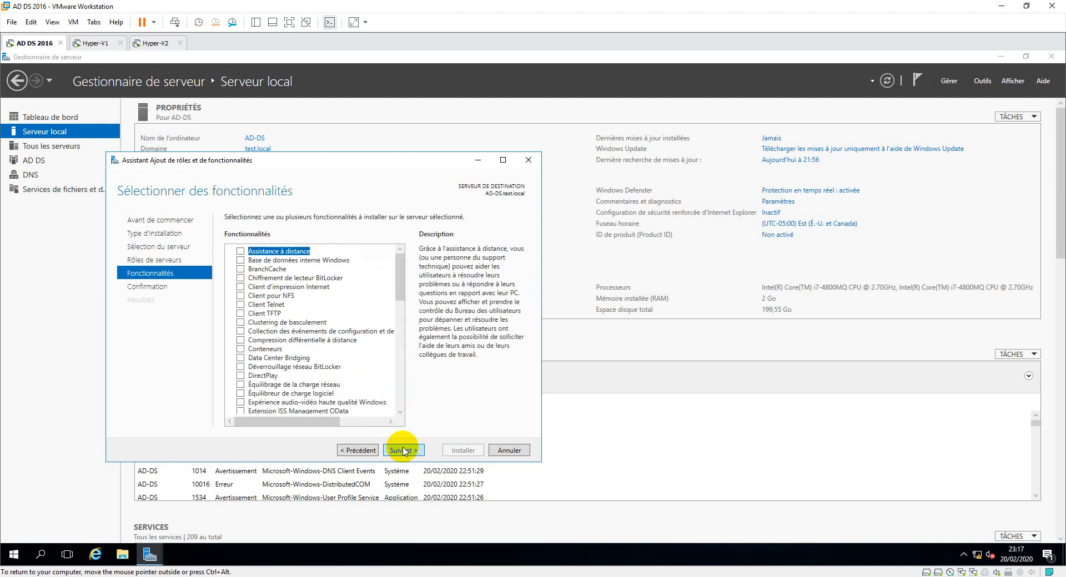
Keep the default features, start installing the iSCSI target server role and close the wizard
left_click(403, 450)
left_click(449, 452)
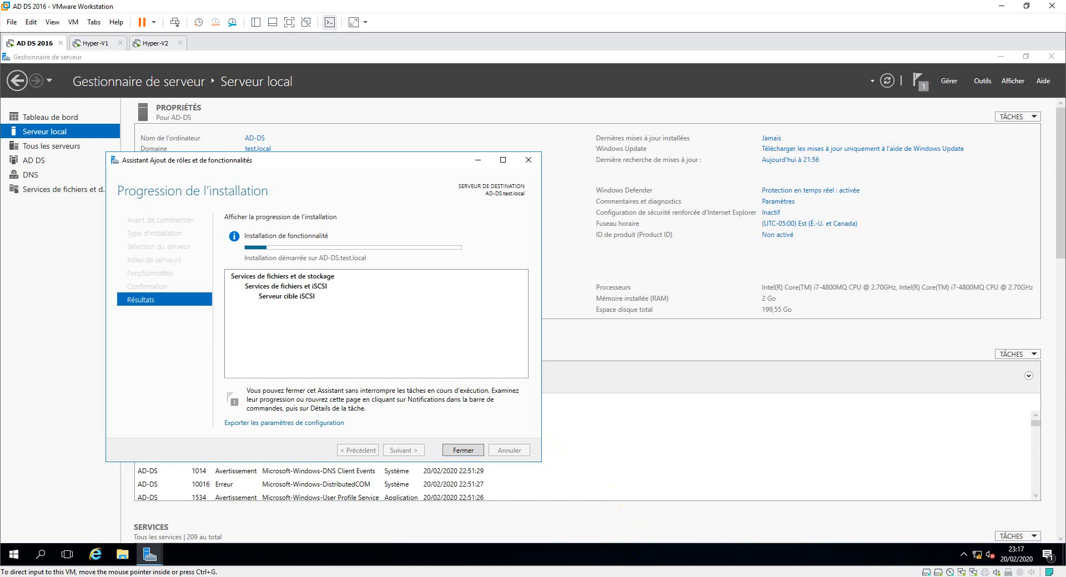
left_click(464, 450)
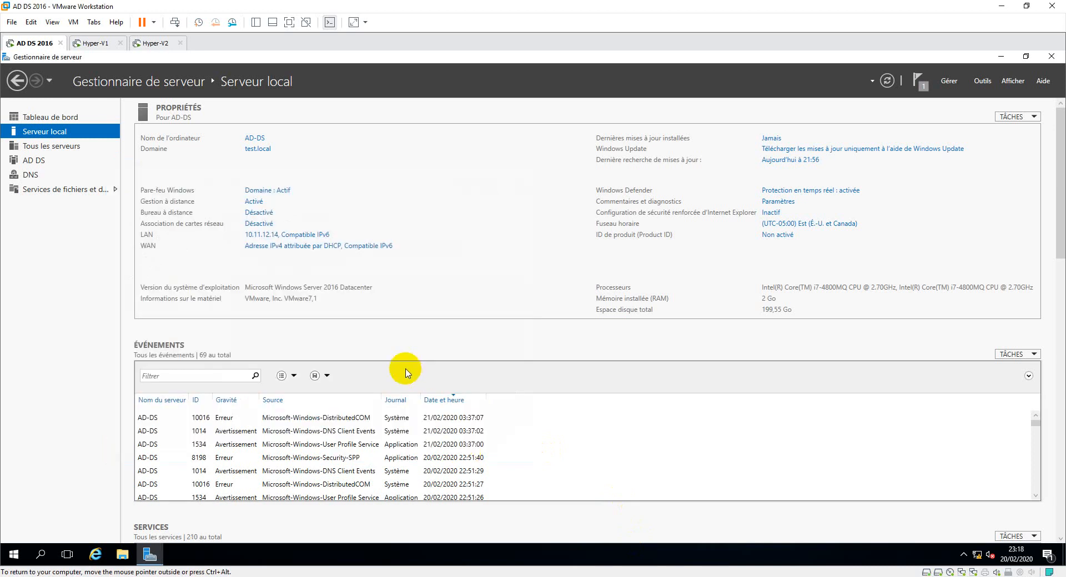
Start a new iSCSI virtual disk from the iSCSI page and store it on volume V: of AD-DS
left_click(77, 189)
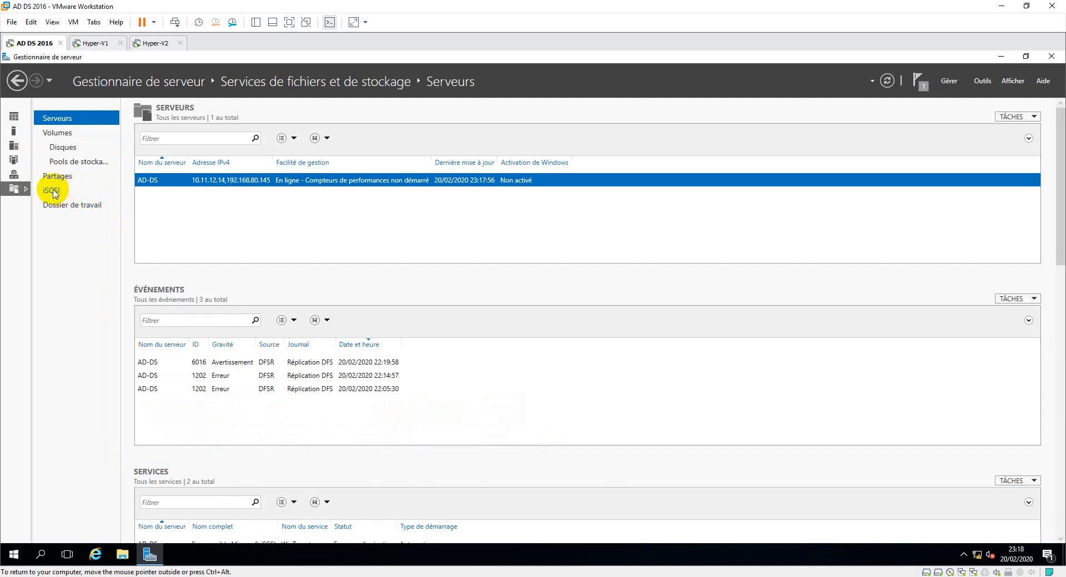
left_click(53, 192)
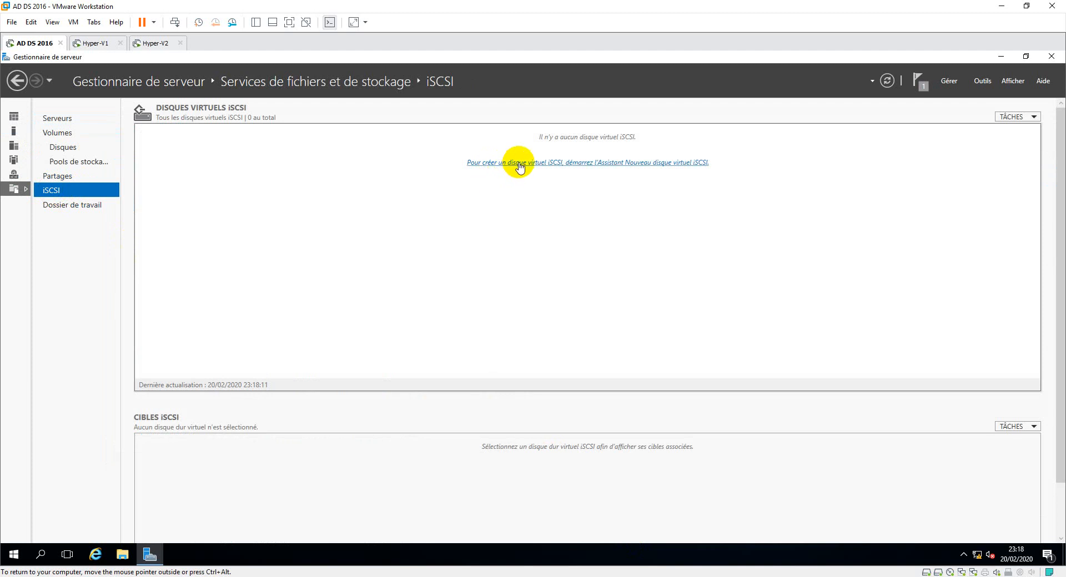
left_click(520, 165)
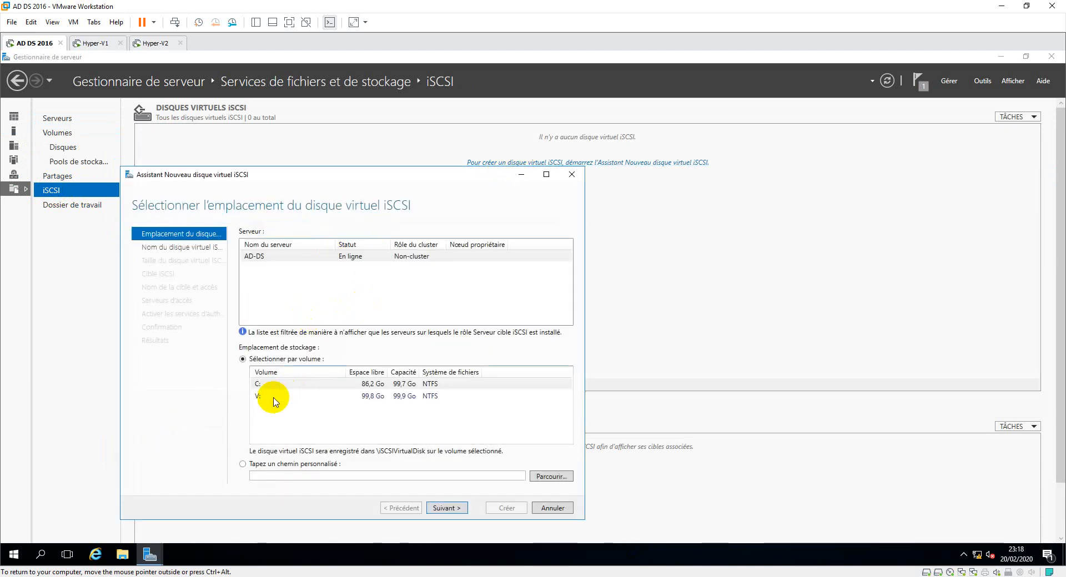
left_click(277, 397)
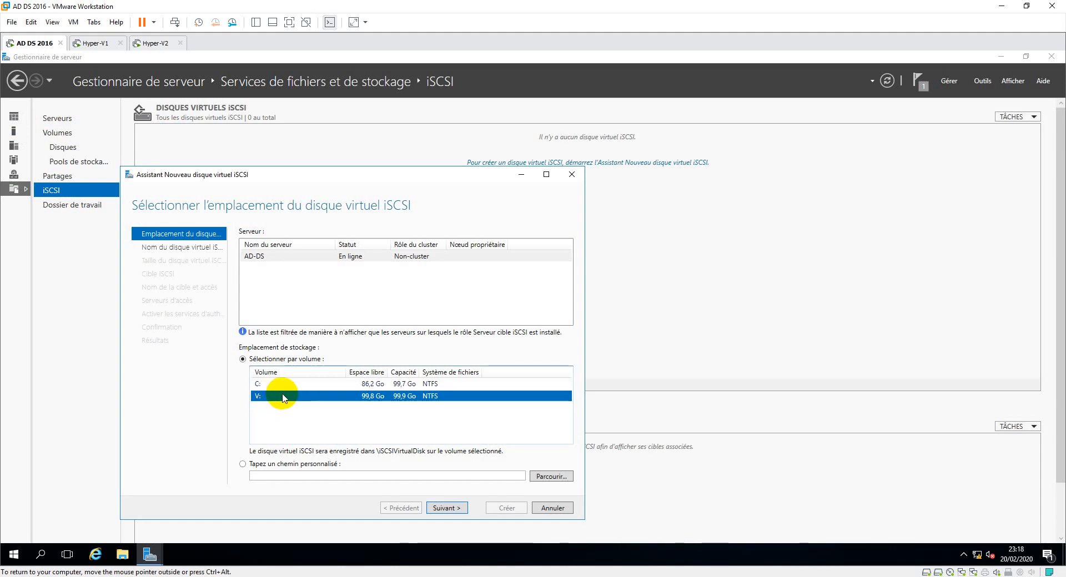
left_click(448, 509)
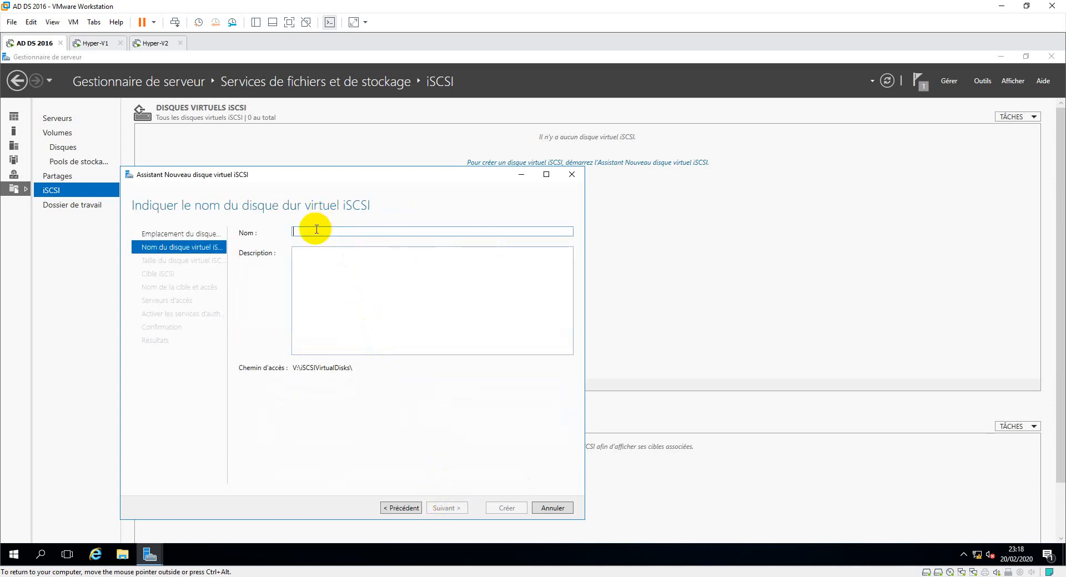
Name the iSCSI virtual disk VD-hyperV and set its size to 99 Go with dynamic sizing
type("VD-hy")
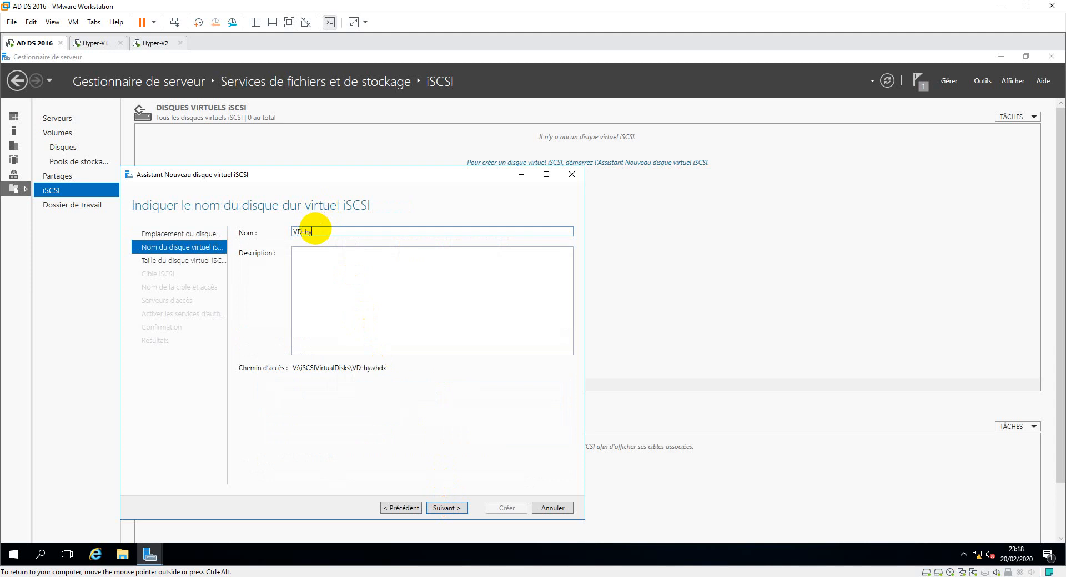
type("perV")
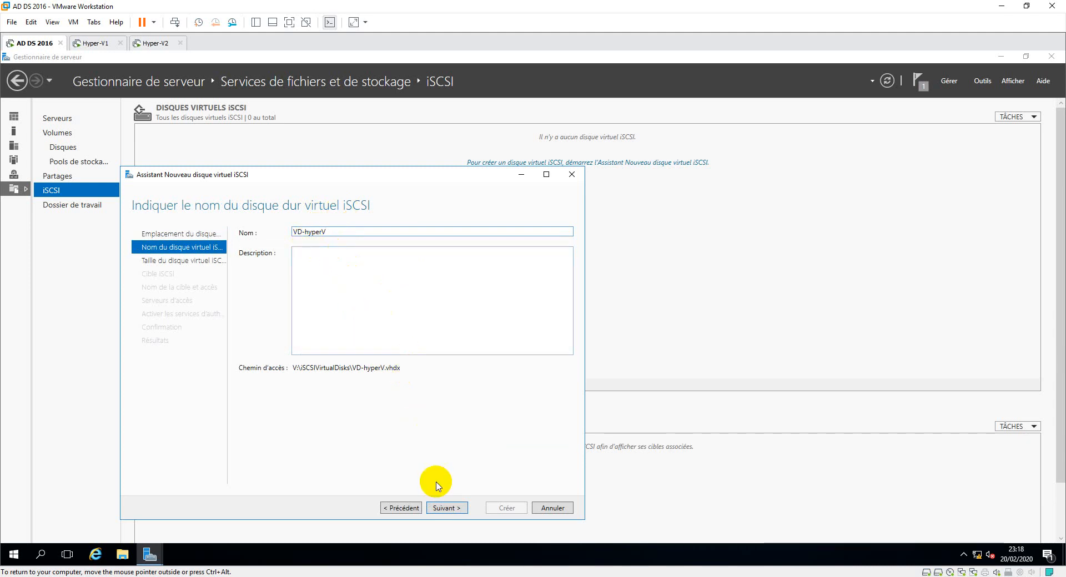
left_click(439, 508)
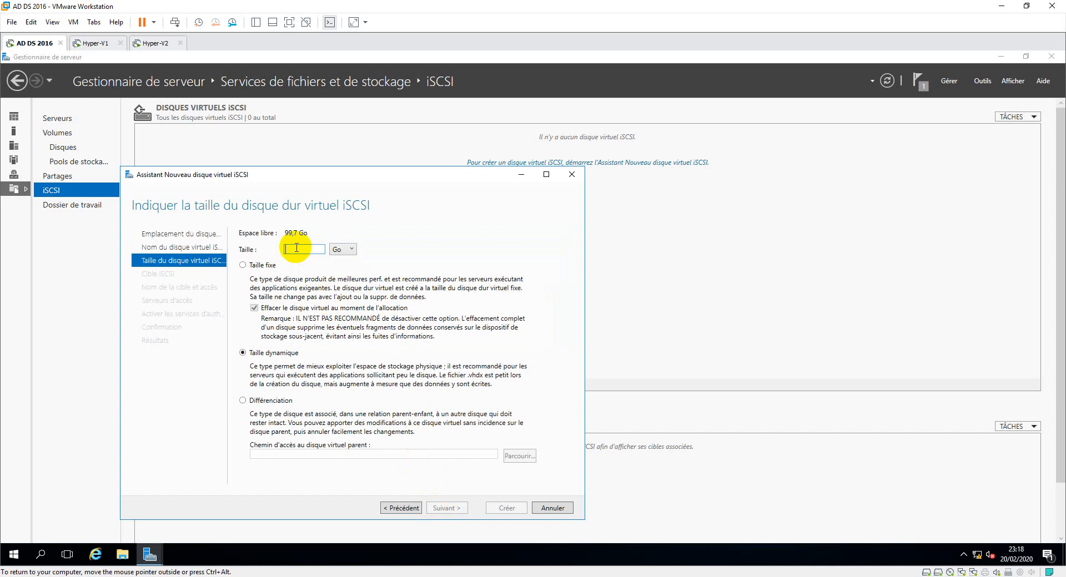
type("99")
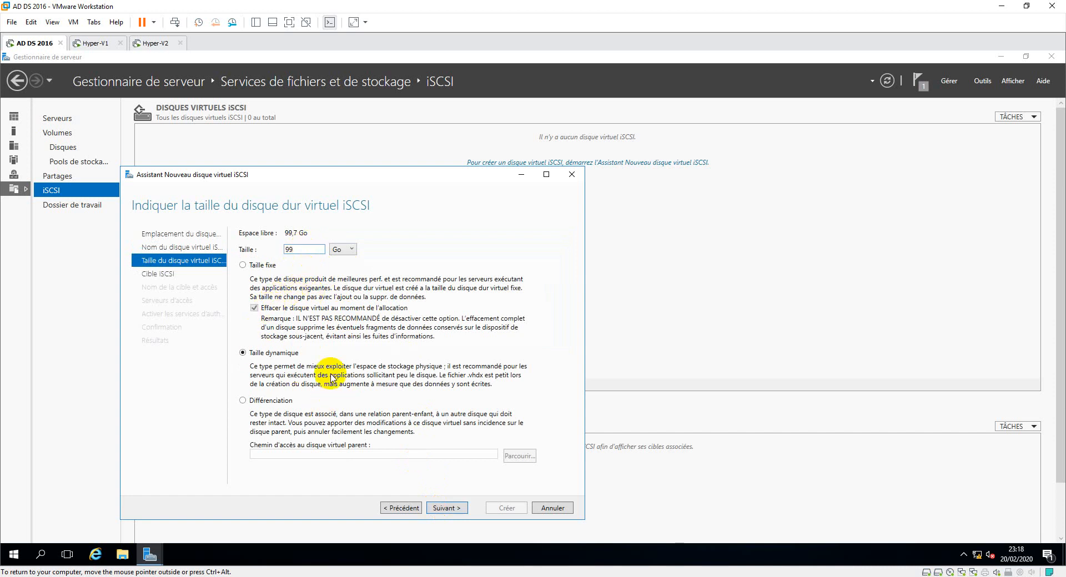
left_click(440, 509)
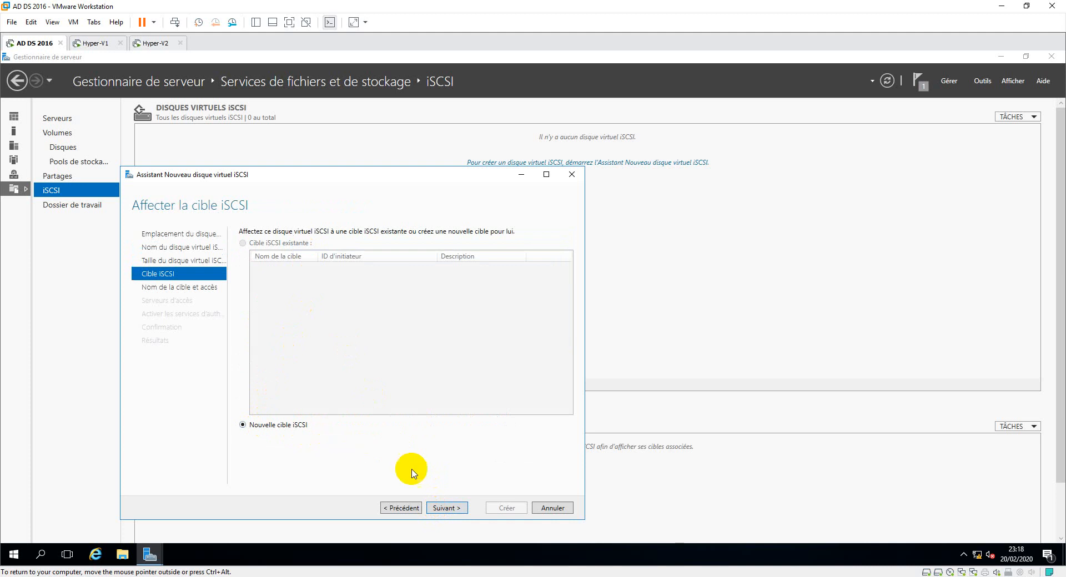
Assign the virtual disk to a new iSCSI target named Cible-iscsi
left_click(446, 508)
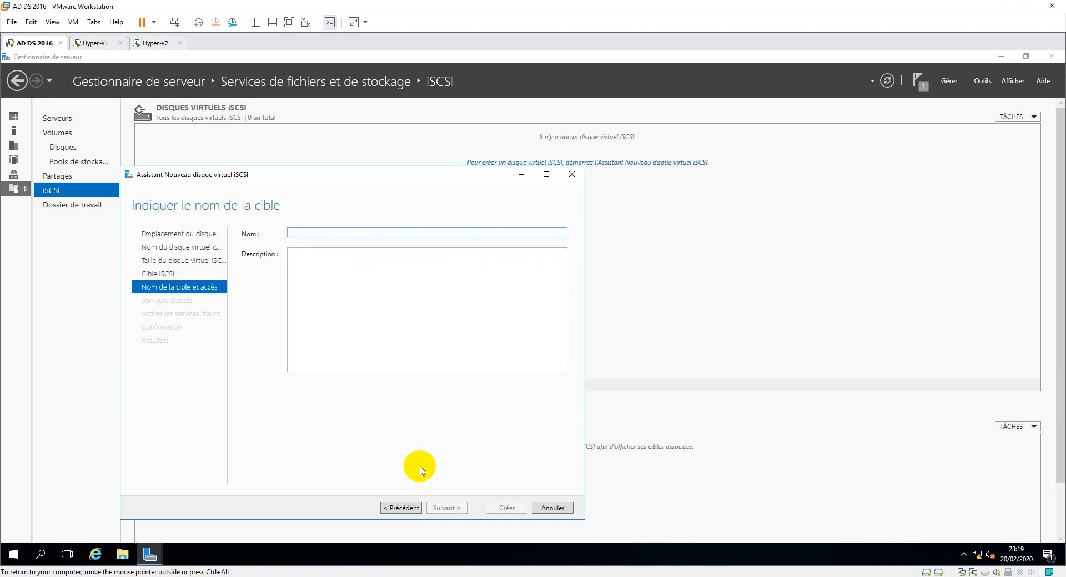
type("csi")
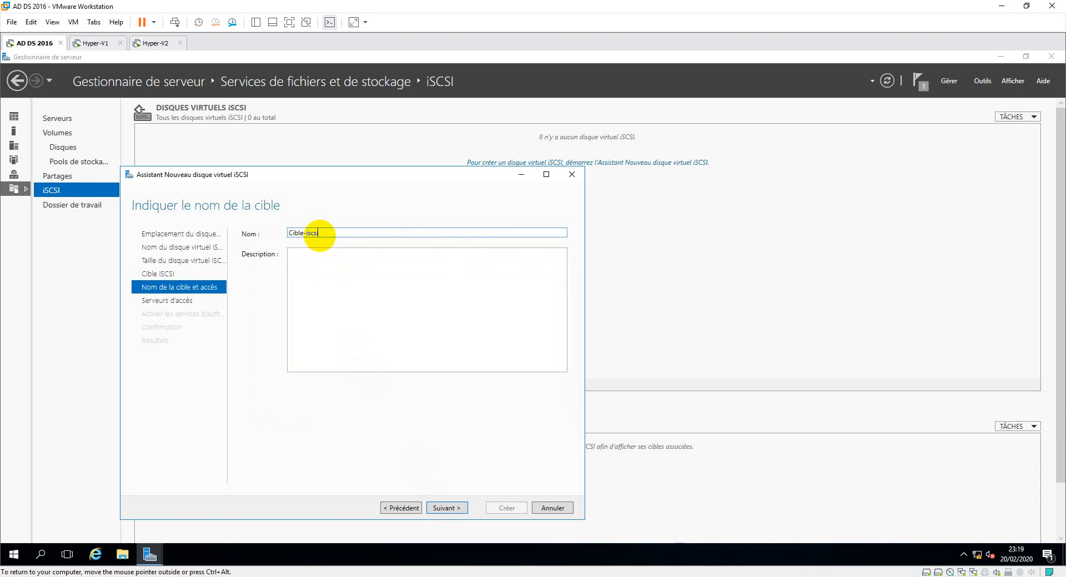
left_click(443, 508)
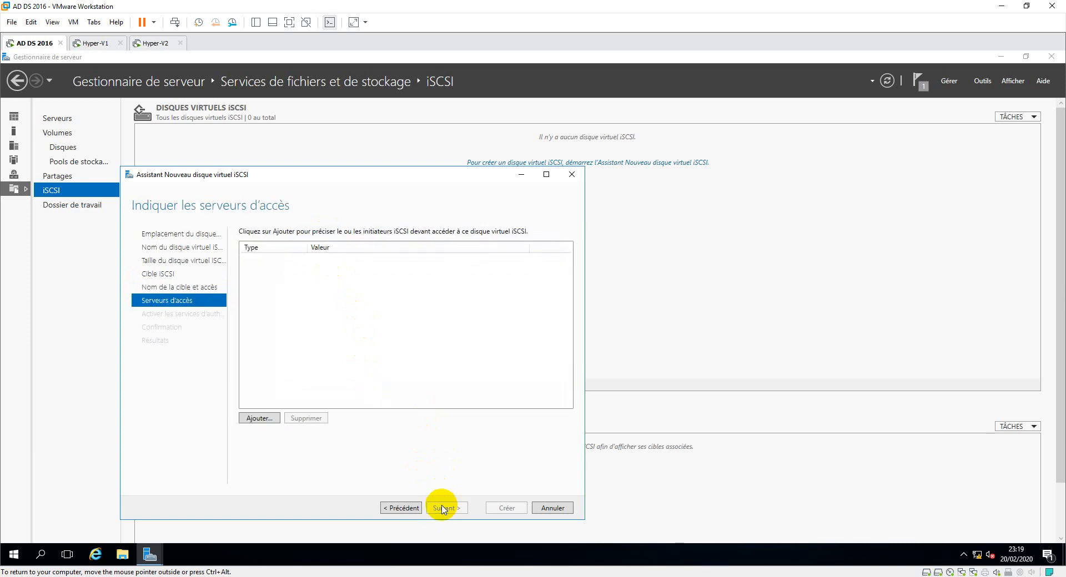
Add the IP address 10.11.12.1 as an initiator allowed to access the iSCSI virtual disk
left_click(259, 419)
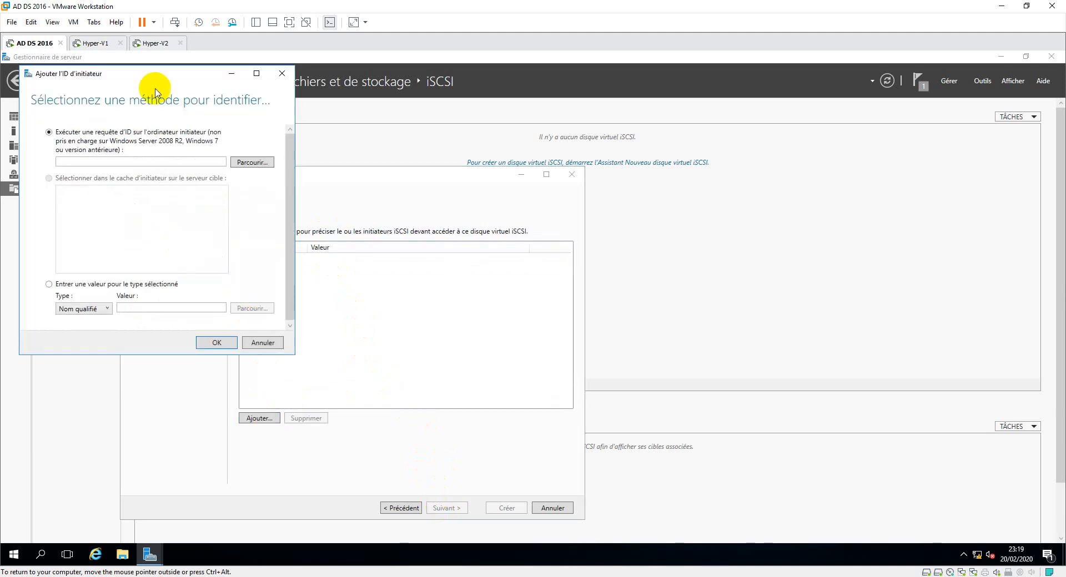
left_click_drag(154, 83, 387, 149)
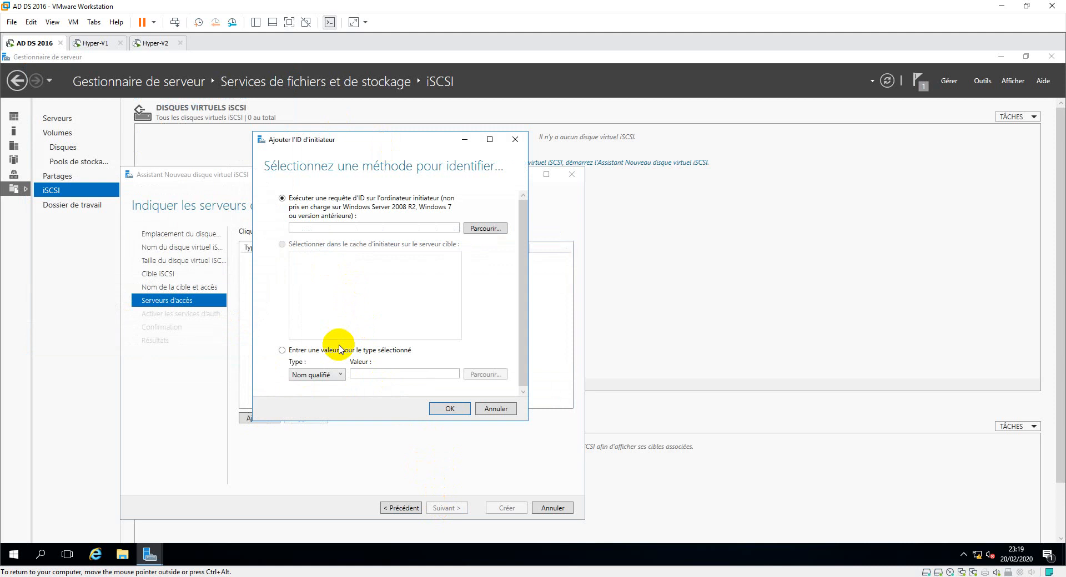
left_click(341, 376)
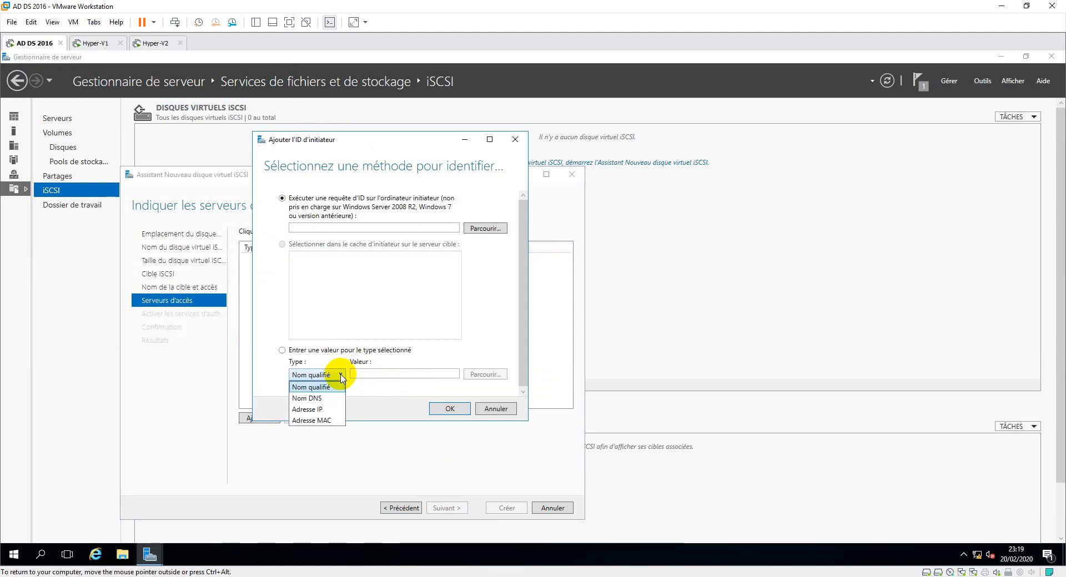
left_click(318, 410)
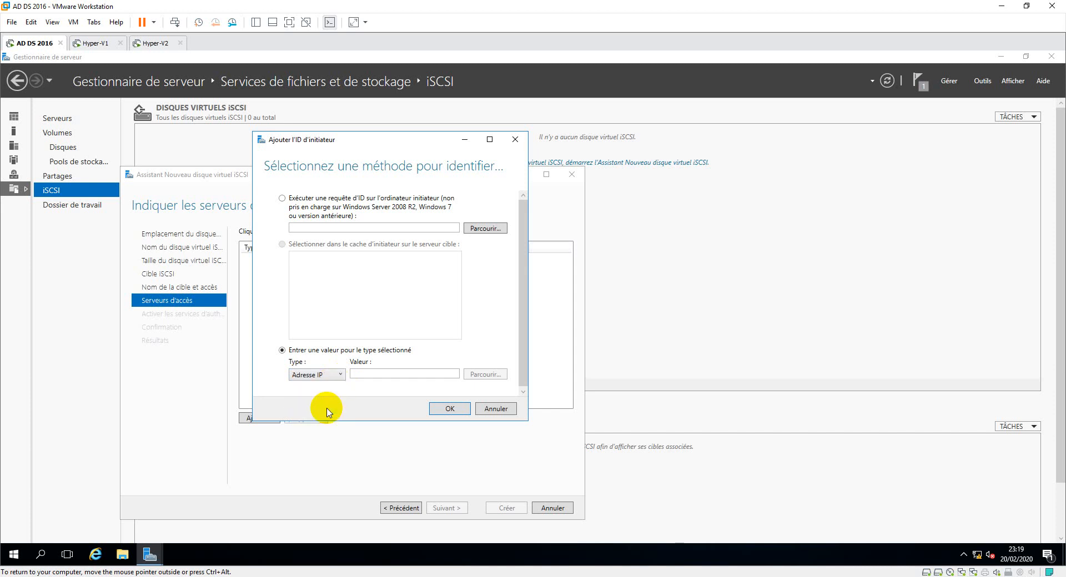
left_click(365, 375)
type("10.11.12.")
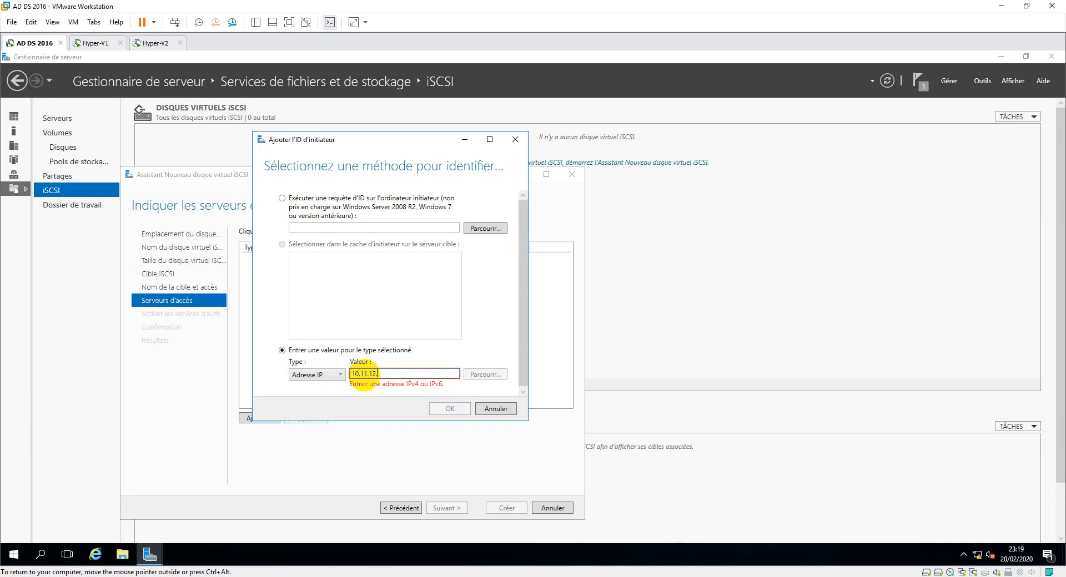
type("1")
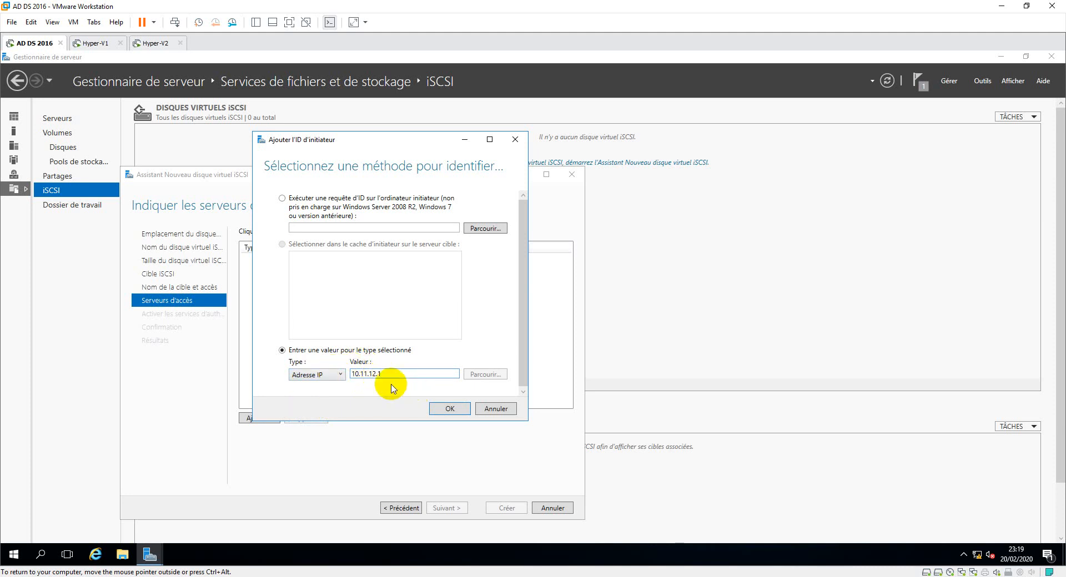
left_click(434, 409)
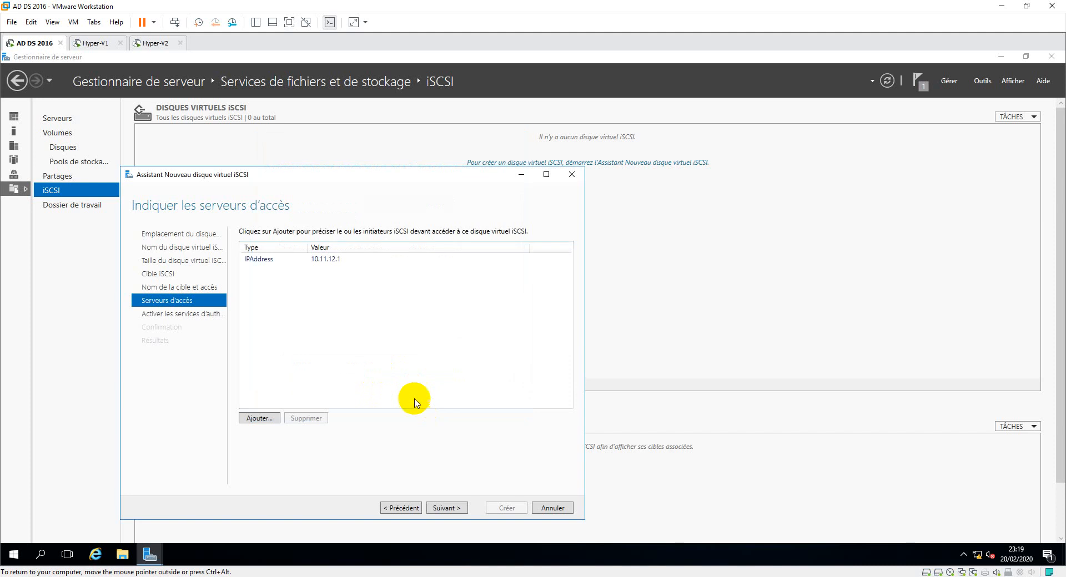
Add a second access server for the virtual disk by IP address, 10.11.12.2
left_click(264, 418)
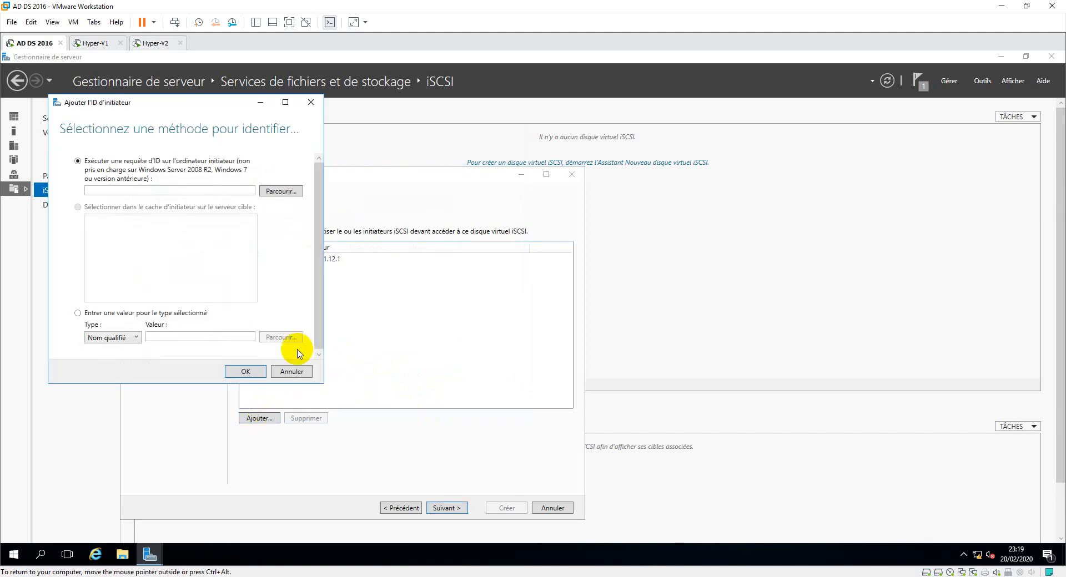
left_click(137, 339)
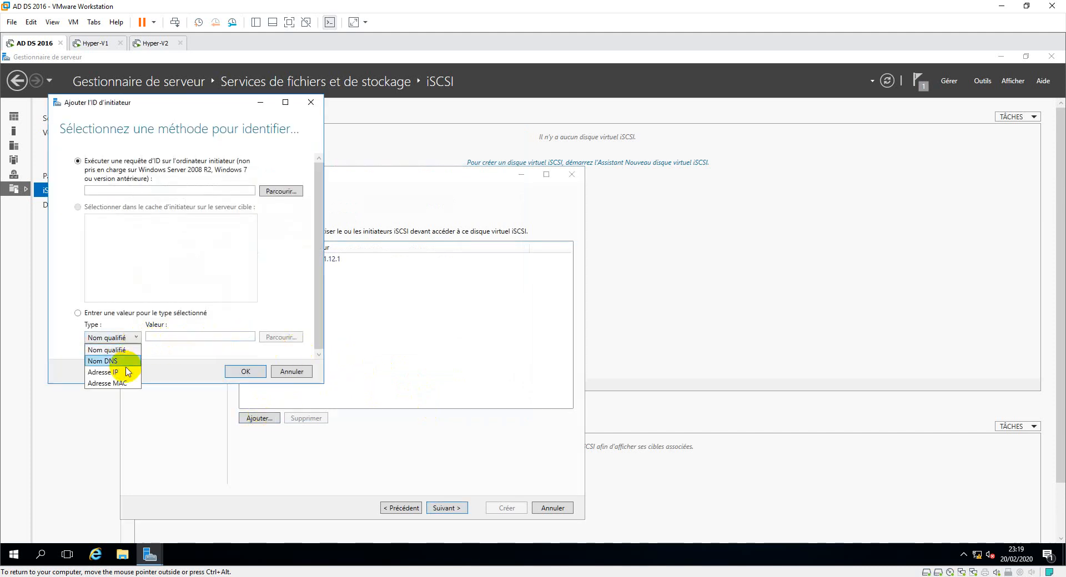
left_click(125, 366)
left_click(164, 336)
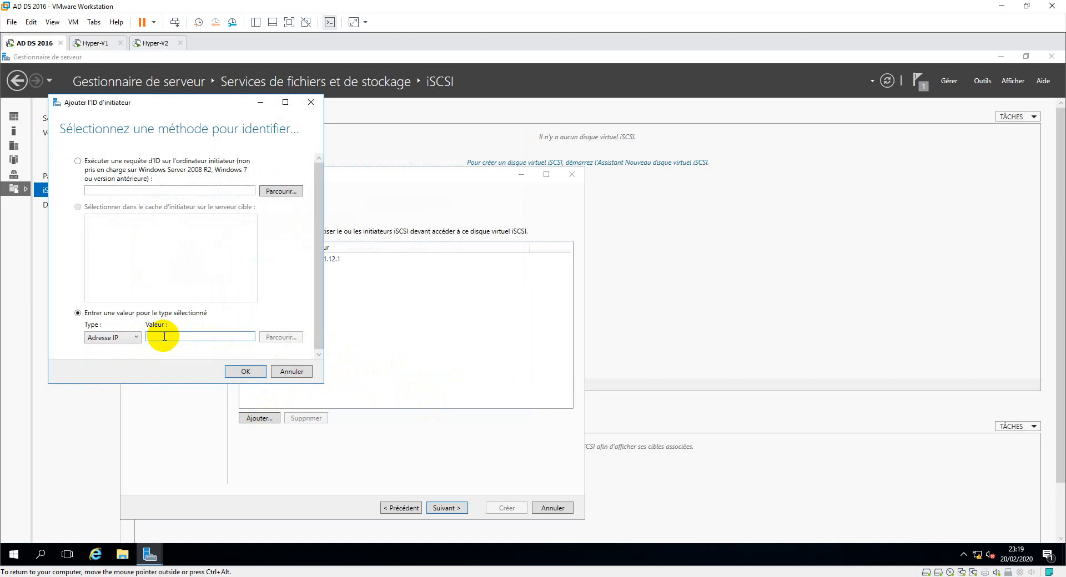
type("10.11.12")
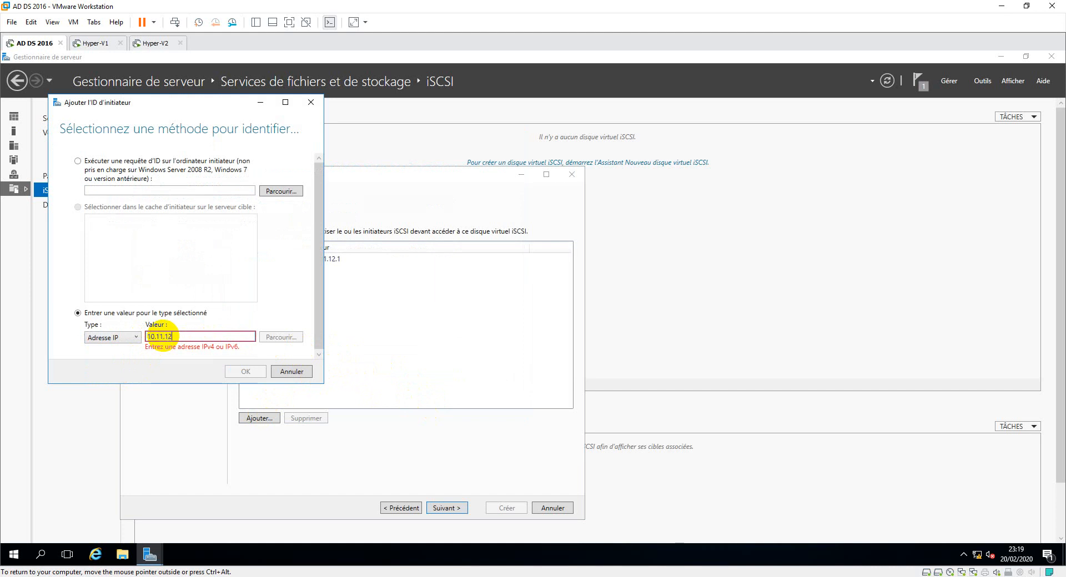
type(".2")
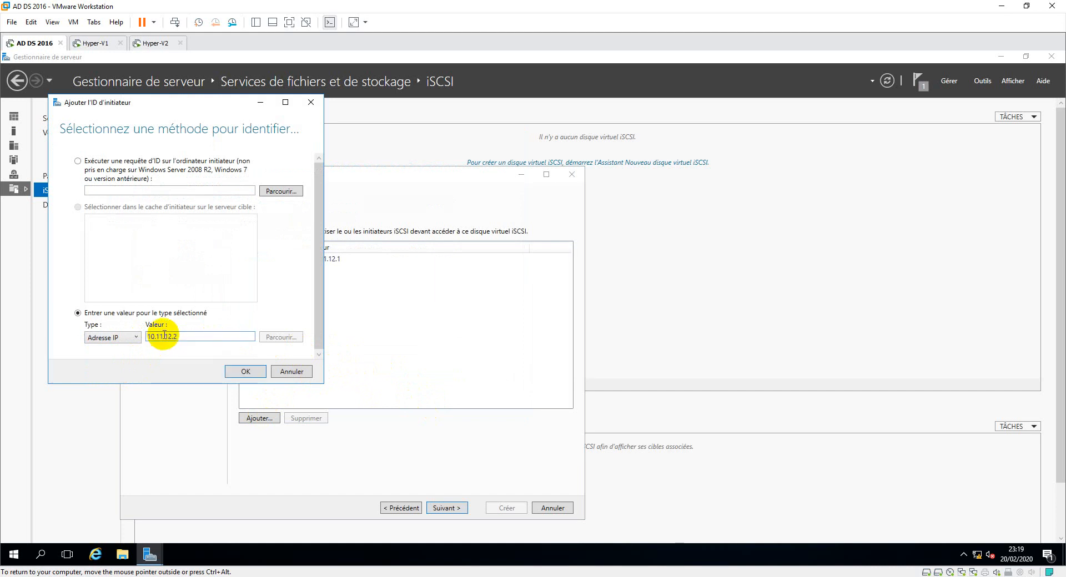
left_click(245, 371)
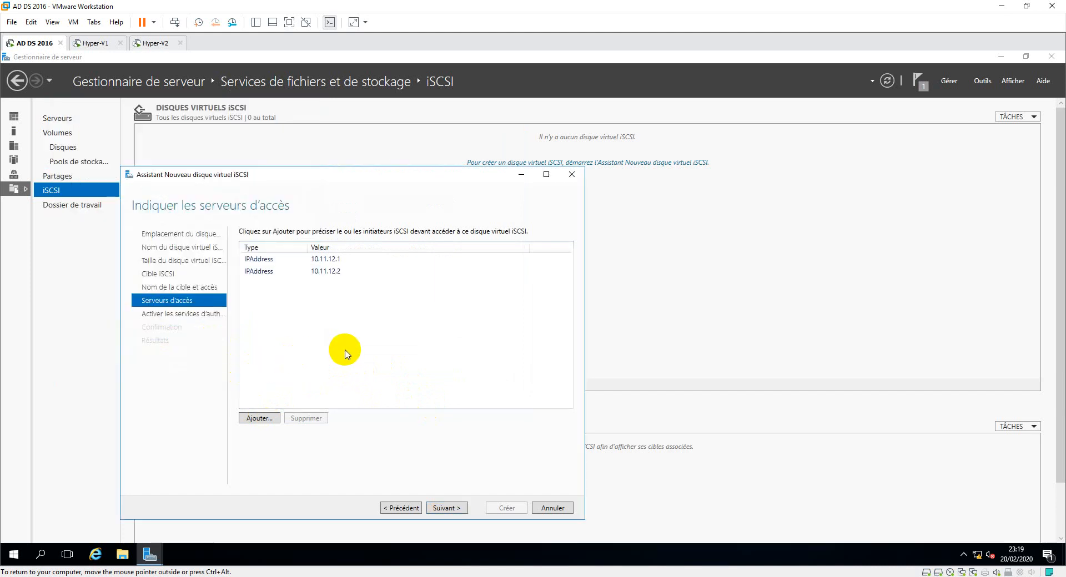
Create the iSCSI virtual disk without CHAP or reverse CHAP authentication and close the wizard
left_click(456, 509)
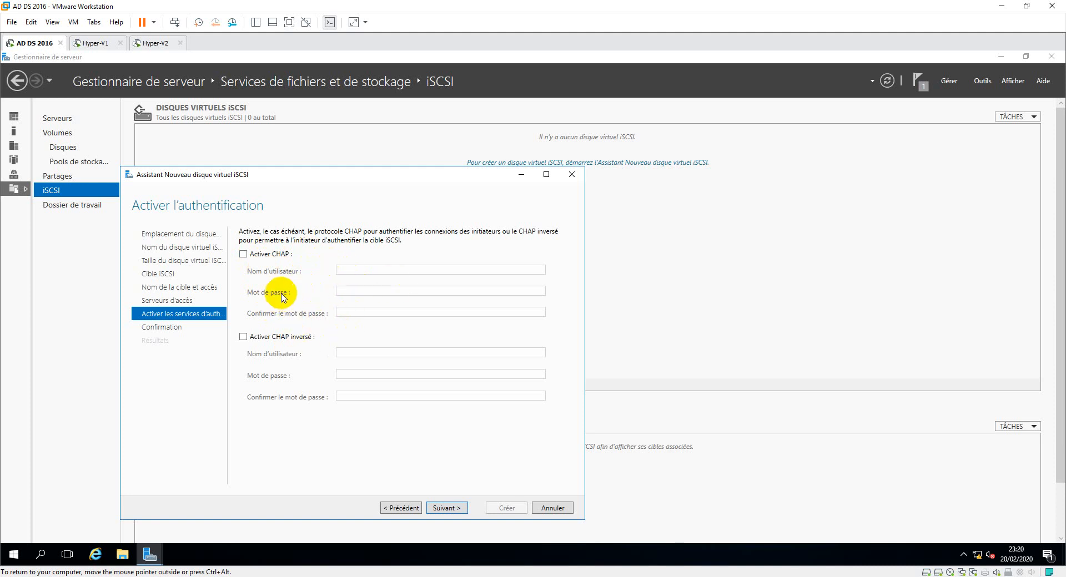
left_click(447, 508)
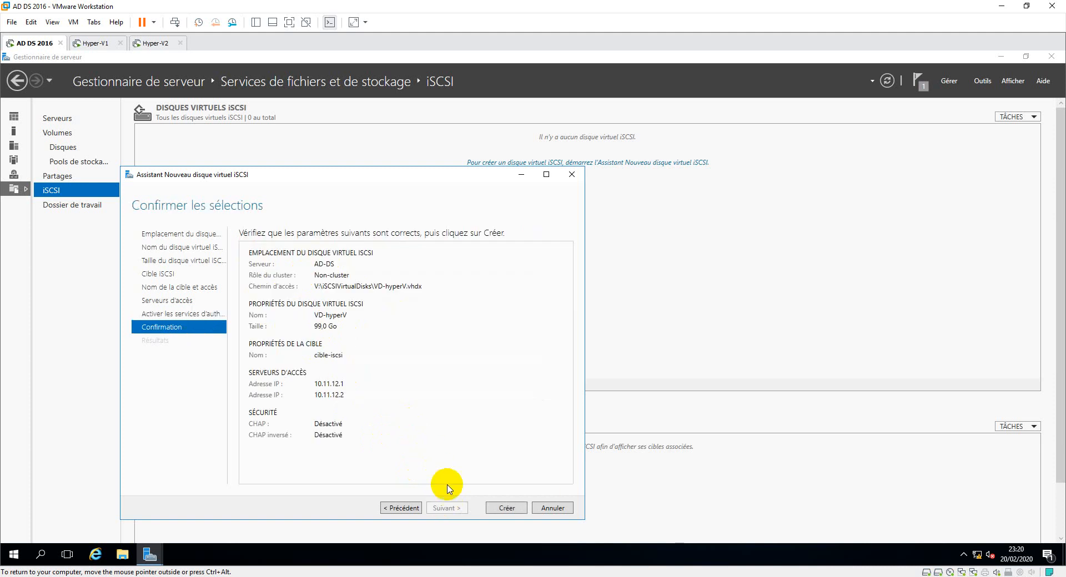
left_click(501, 514)
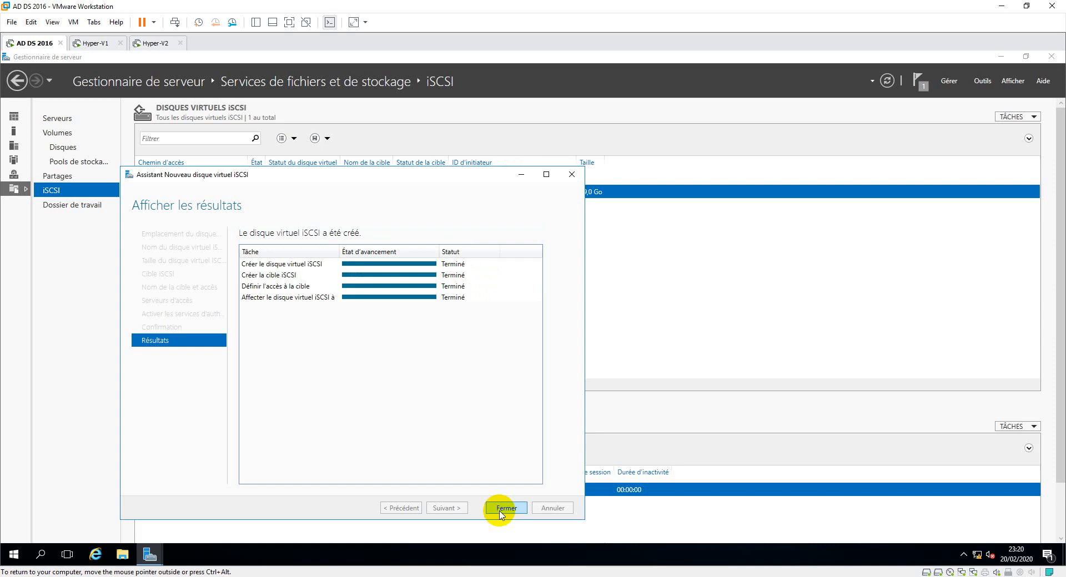
left_click(503, 508)
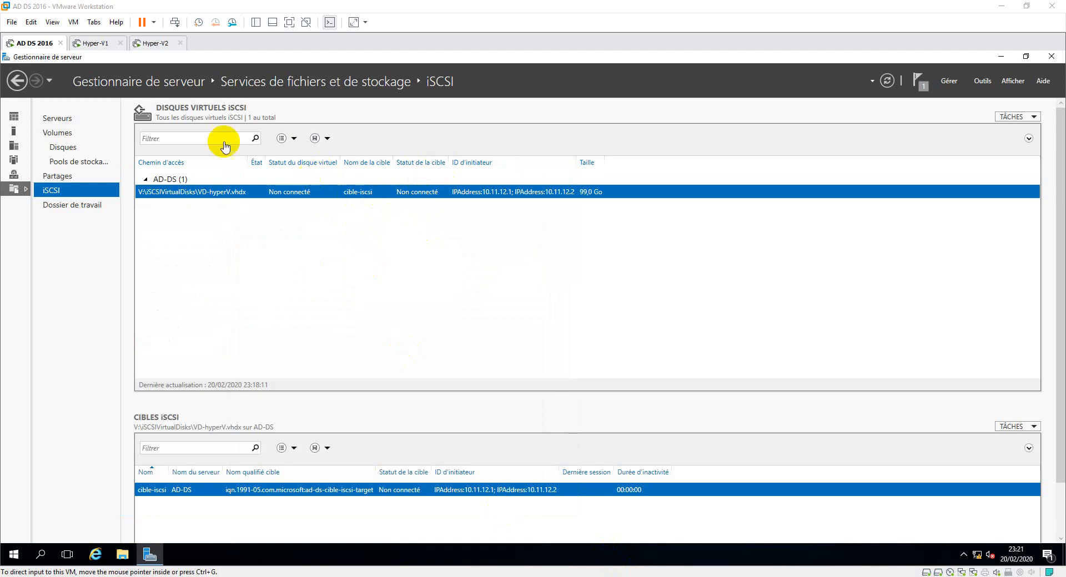
Switch to the Hyper-V1 machine and open its iSCSI initiator, allowing the Microsoft iSCSI service to start automatically
left_click(103, 44)
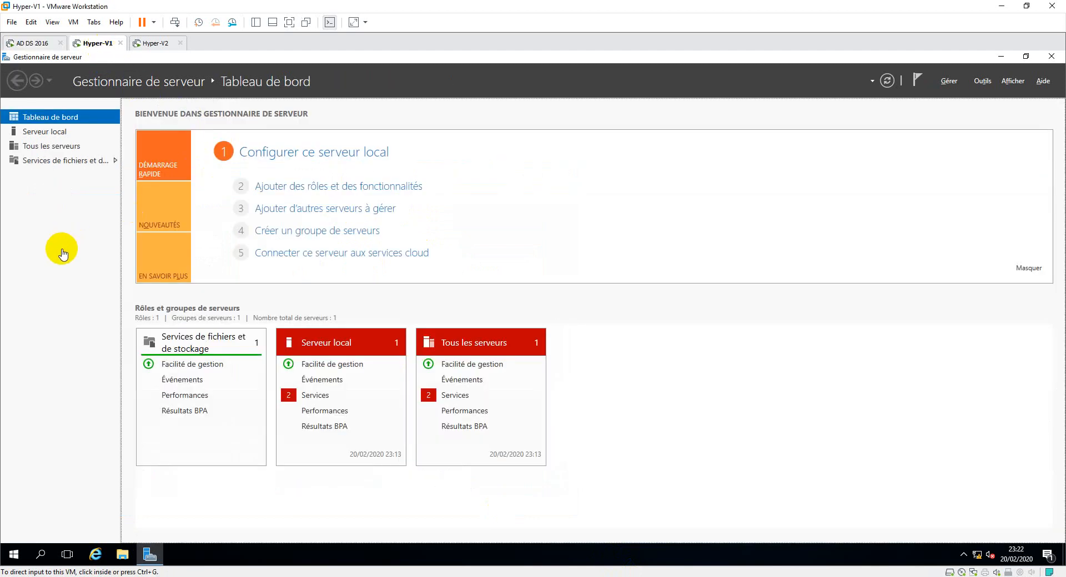
left_click(982, 82)
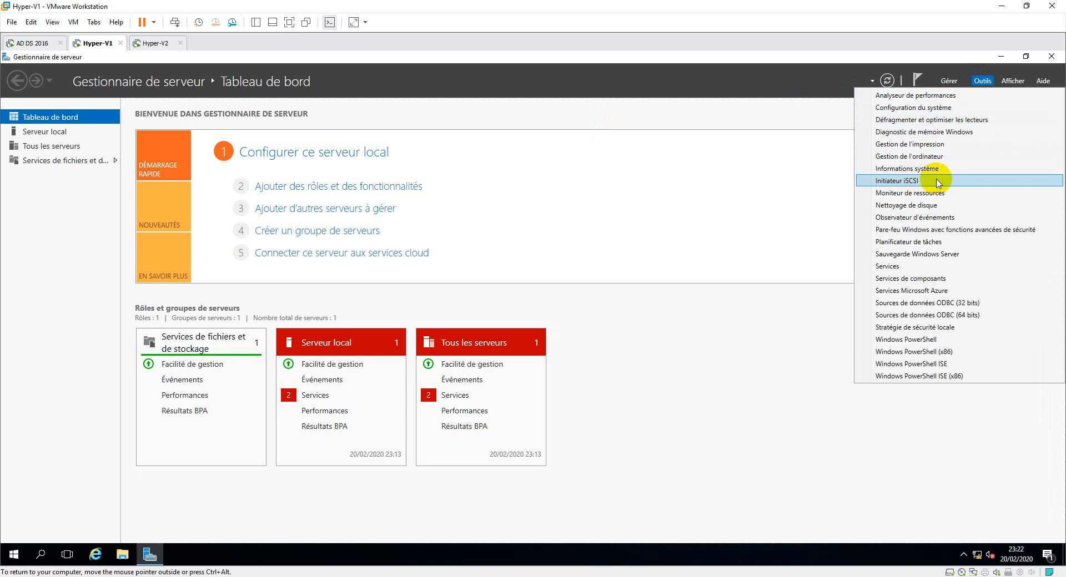
left_click(923, 183)
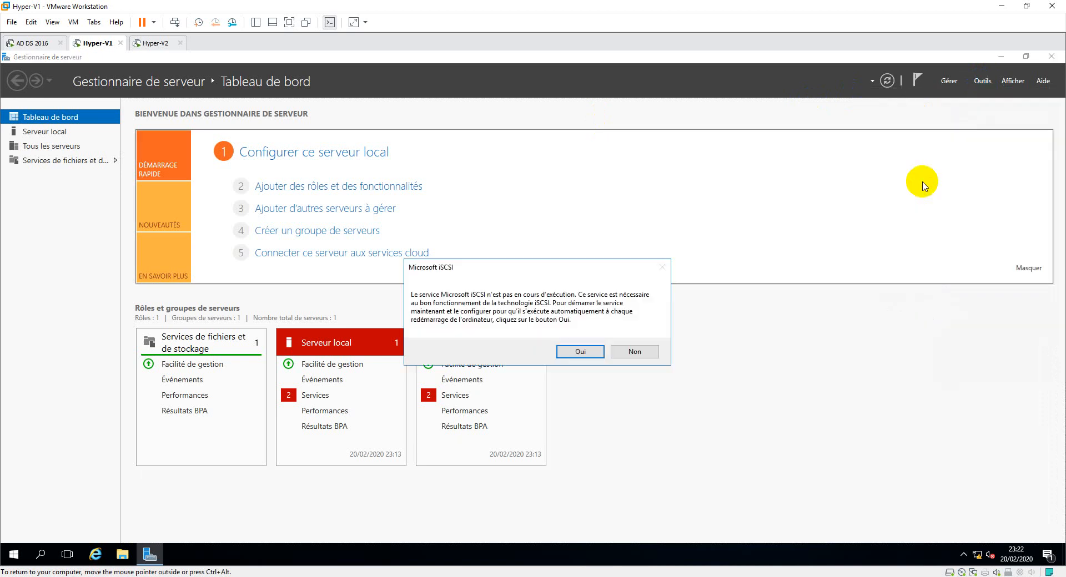
left_click(581, 352)
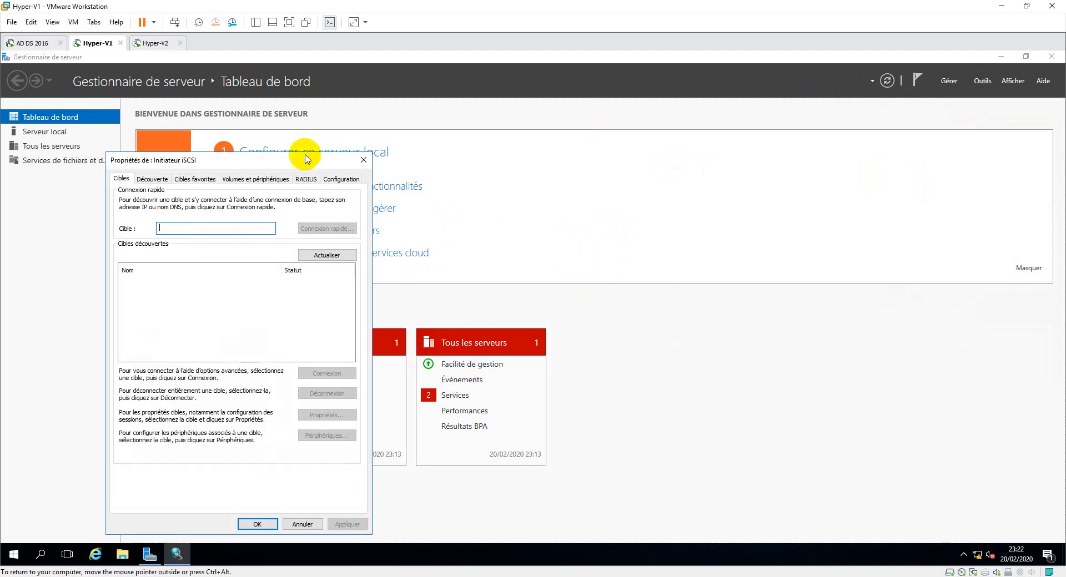
Connect Hyper-V1 to the iSCSI target at 10.11.12.14 with a quick connection
left_click_drag(294, 162, 469, 121)
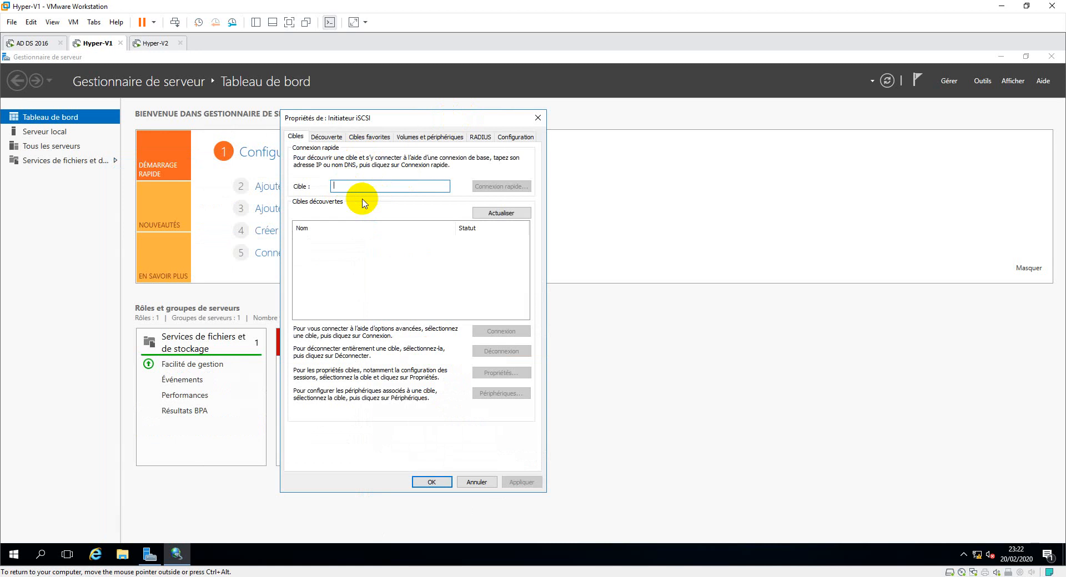
type("10.11.12.14")
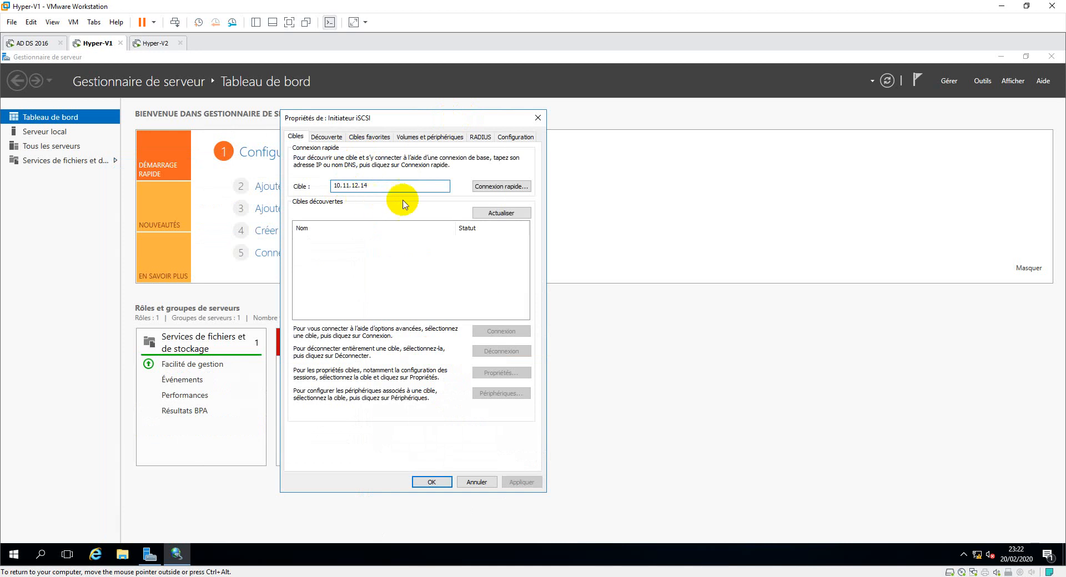
left_click(494, 186)
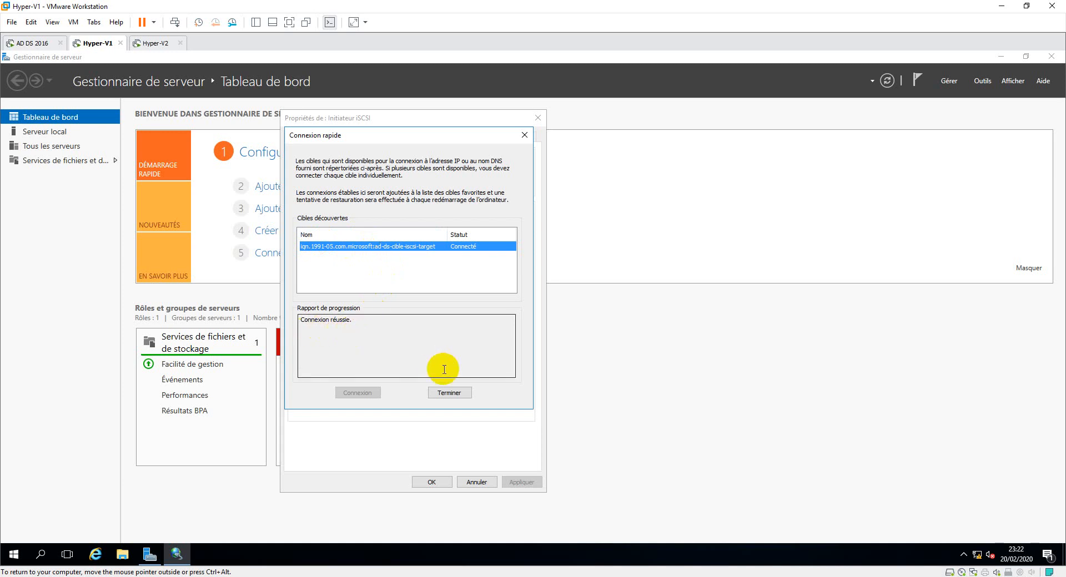
left_click(449, 393)
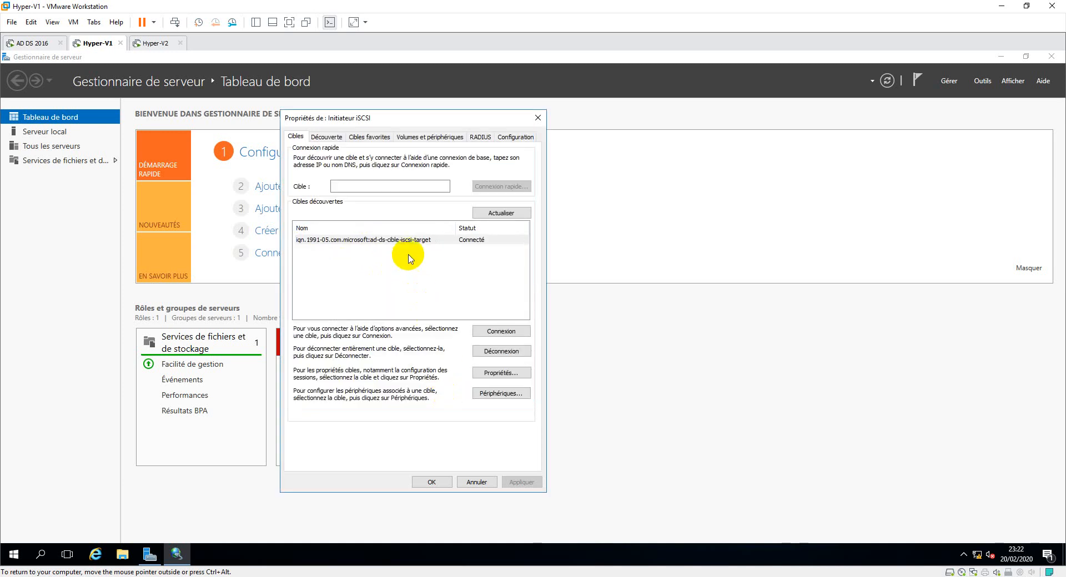
Configure the available iSCSI volumes and devices automatically on Hyper-V1 and accept the initiator properties
left_click(431, 138)
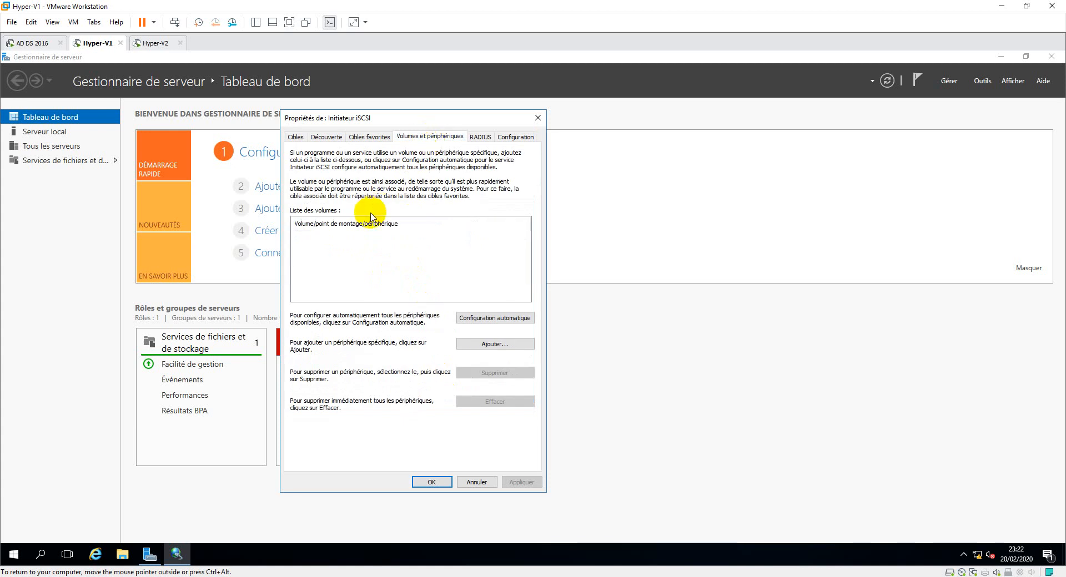
left_click(481, 318)
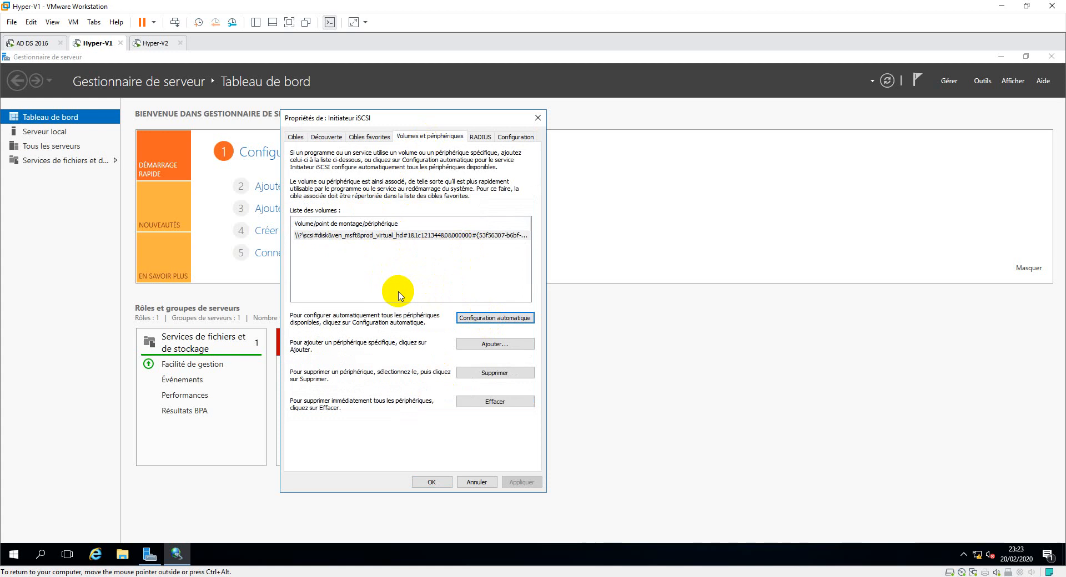
left_click(432, 482)
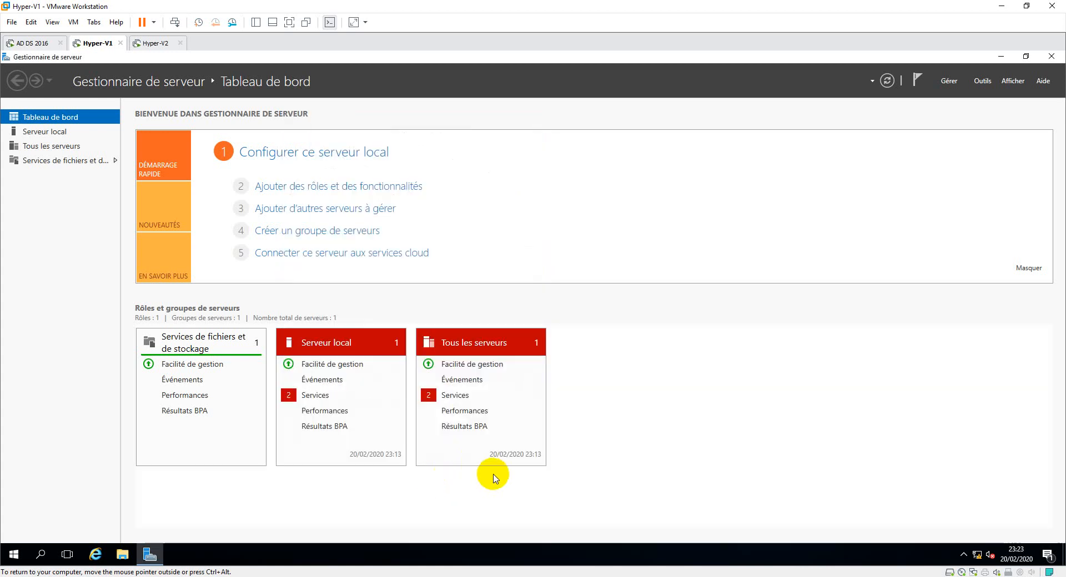
Switch to the Hyper-V2 machine, unlock it and sign in with the domain administrator's password
left_click(161, 42)
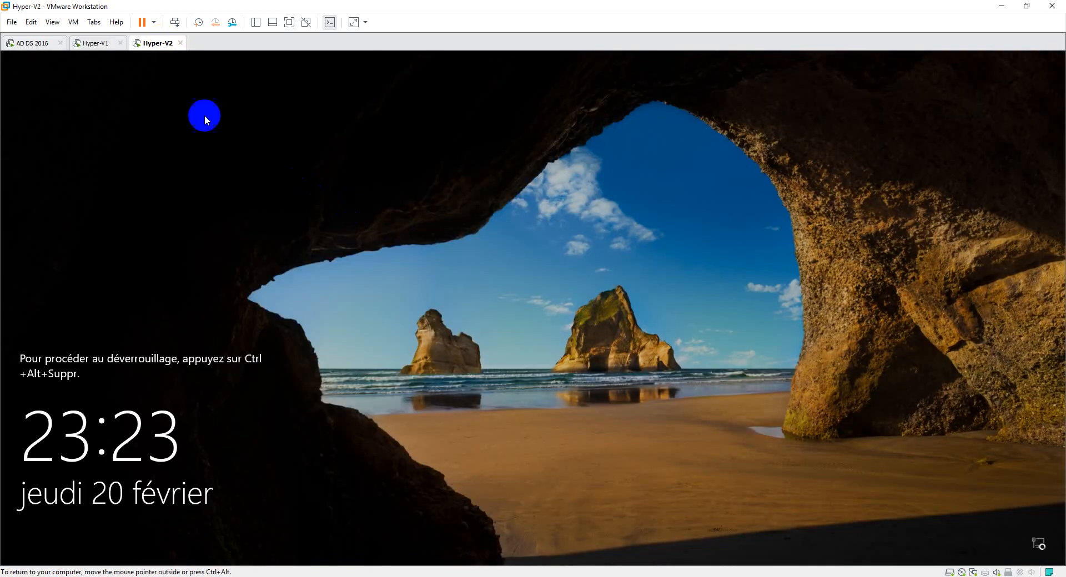
left_click(174, 22)
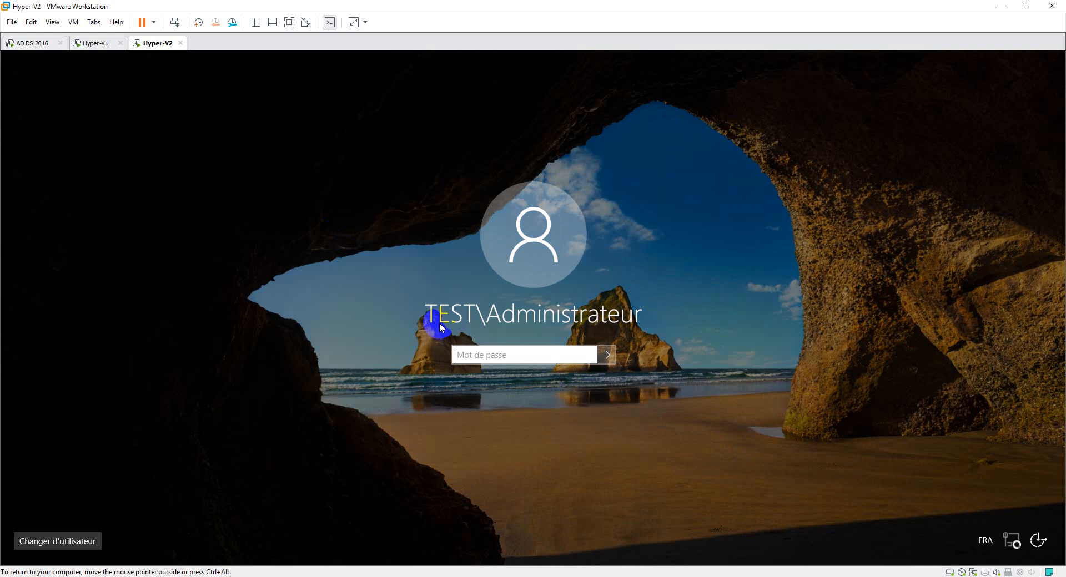
type("•••••••••")
key("Return")
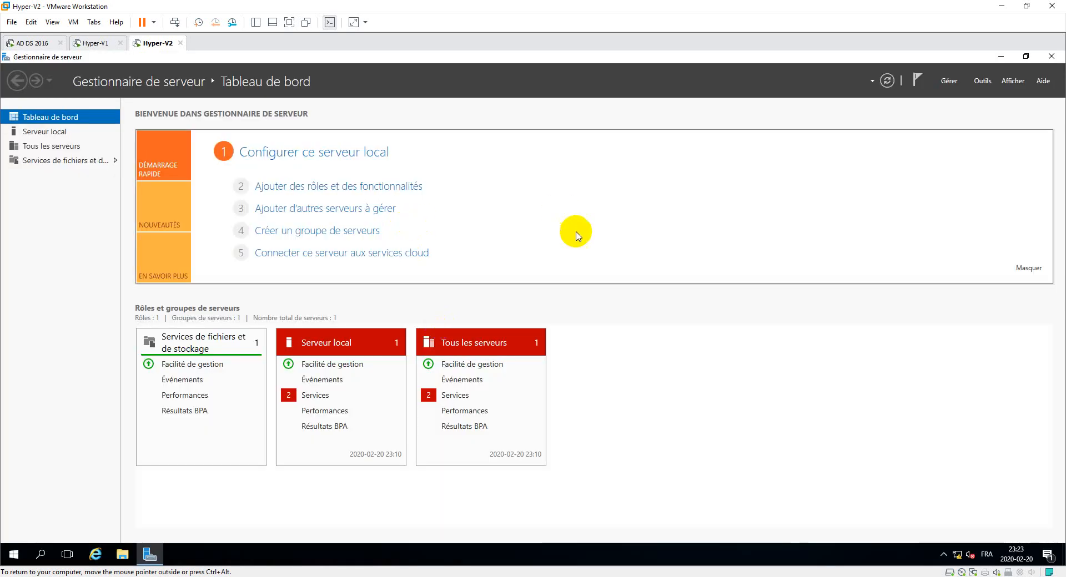
Open the iSCSI initiator on Hyper-V2 with iscsicpl from a command prompt and allow the Microsoft iSCSI service to start automatically
left_click(983, 81)
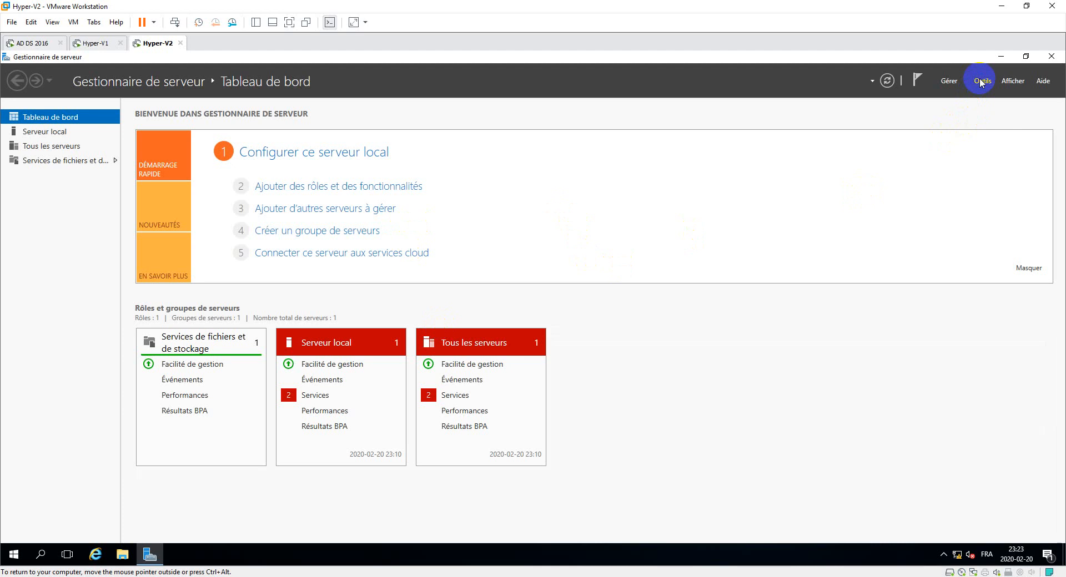
left_click(717, 218)
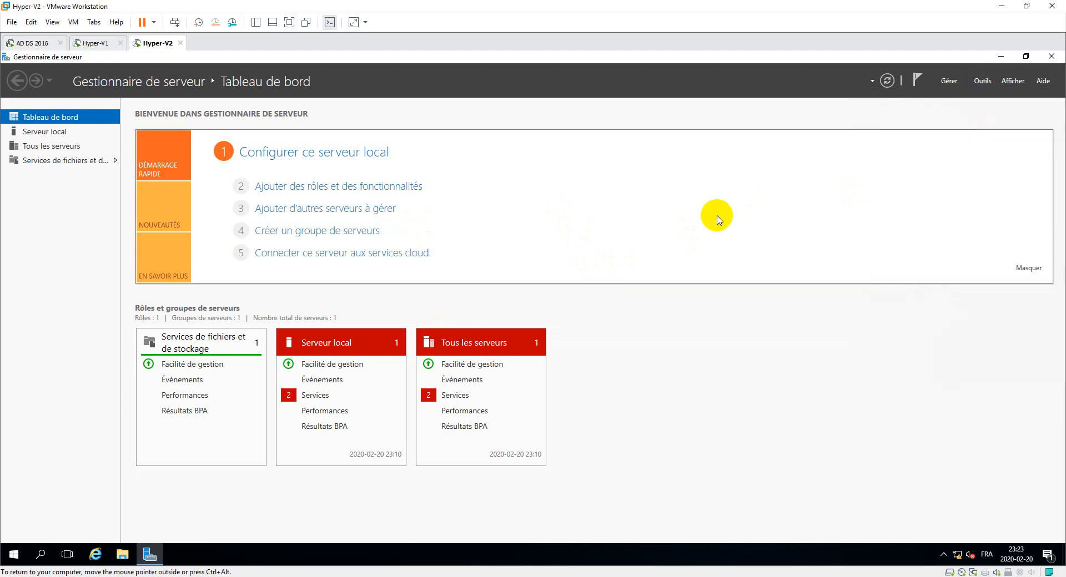
key("super+r")
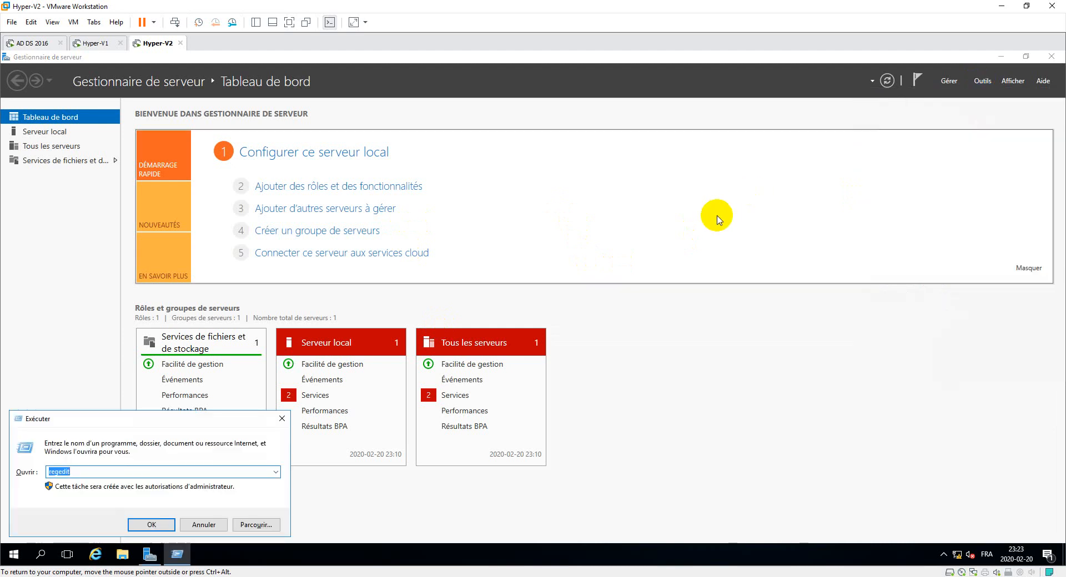
key("Return")
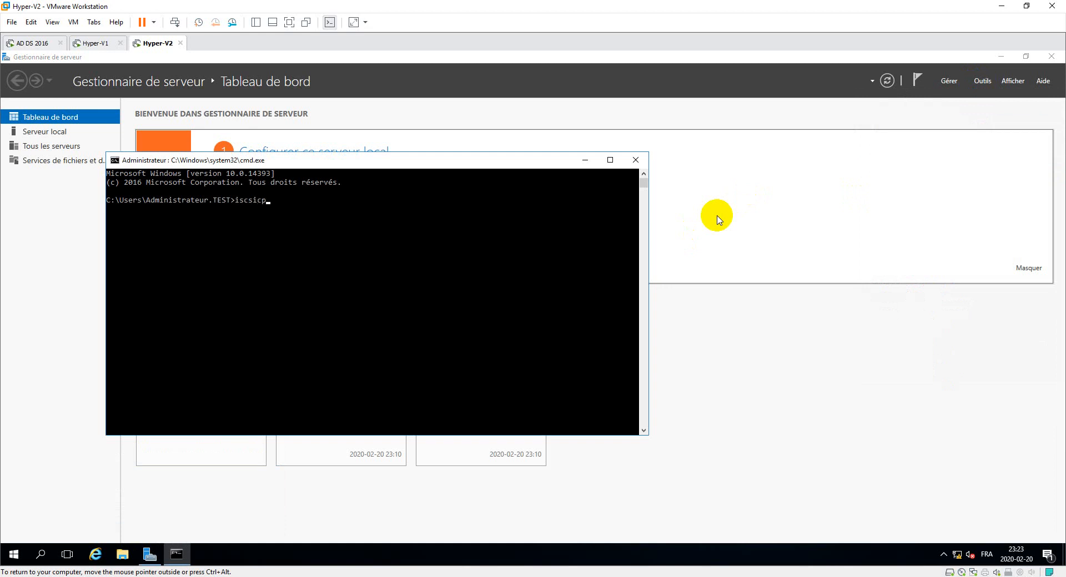
type("iscsicpl")
key("Return")
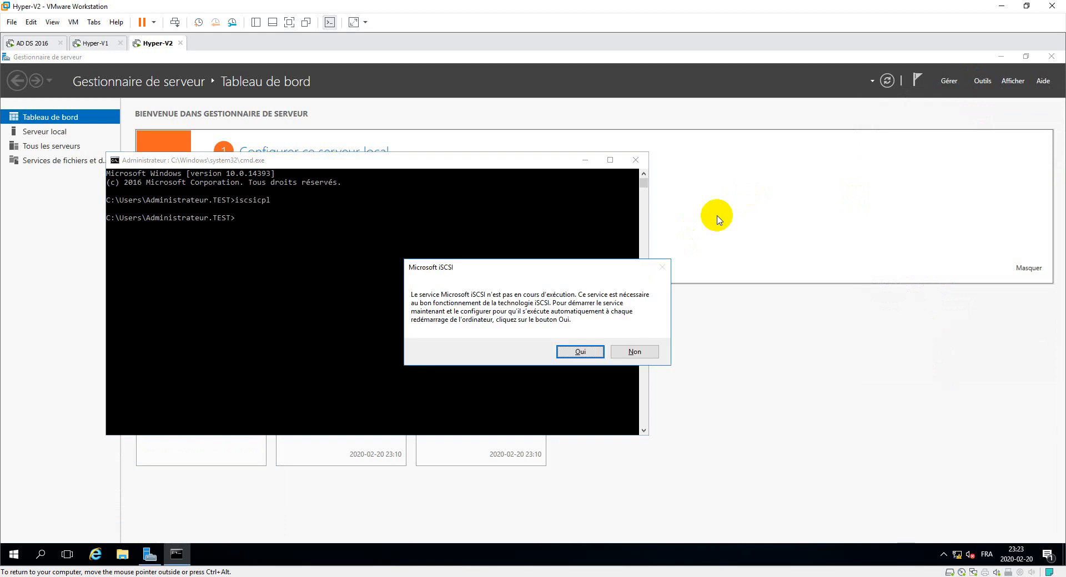
left_click(580, 351)
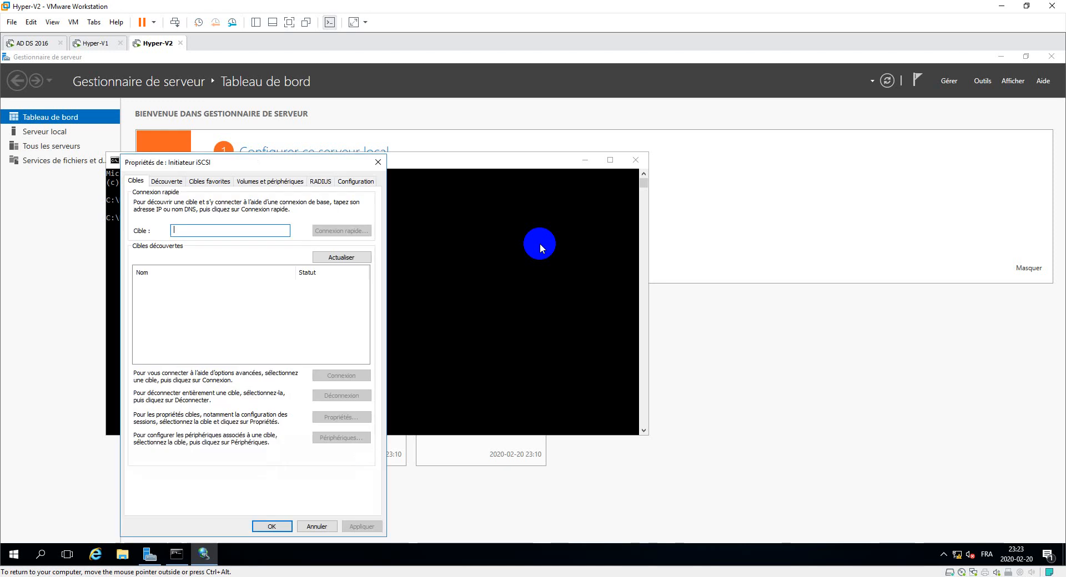
Connect Hyper-V2 to the iSCSI target at 10.11.12.14 with a quick connection
left_click_drag(325, 162, 623, 114)
left_click(511, 182)
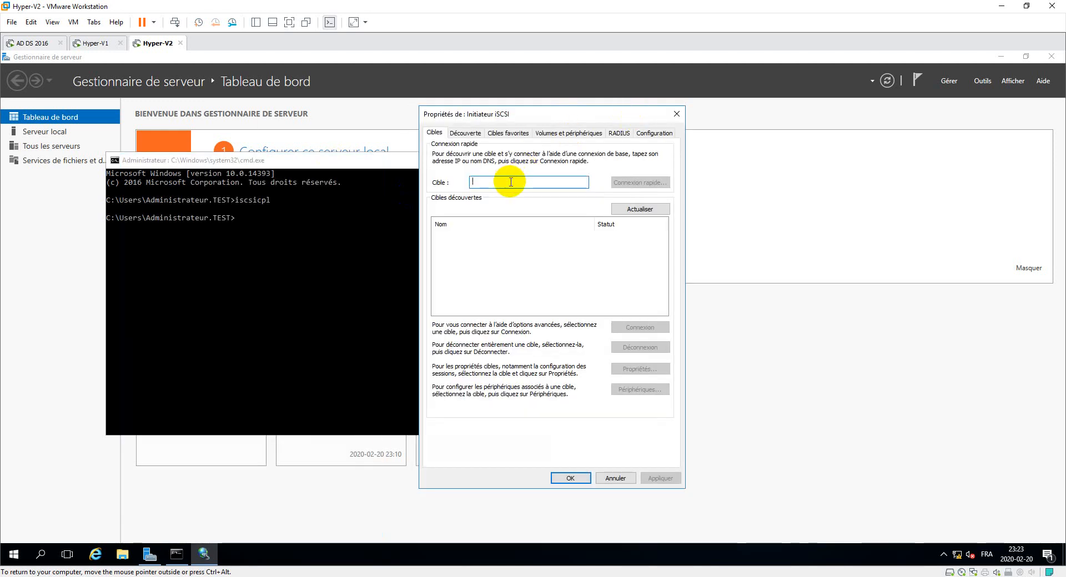
type("10.11.12.14")
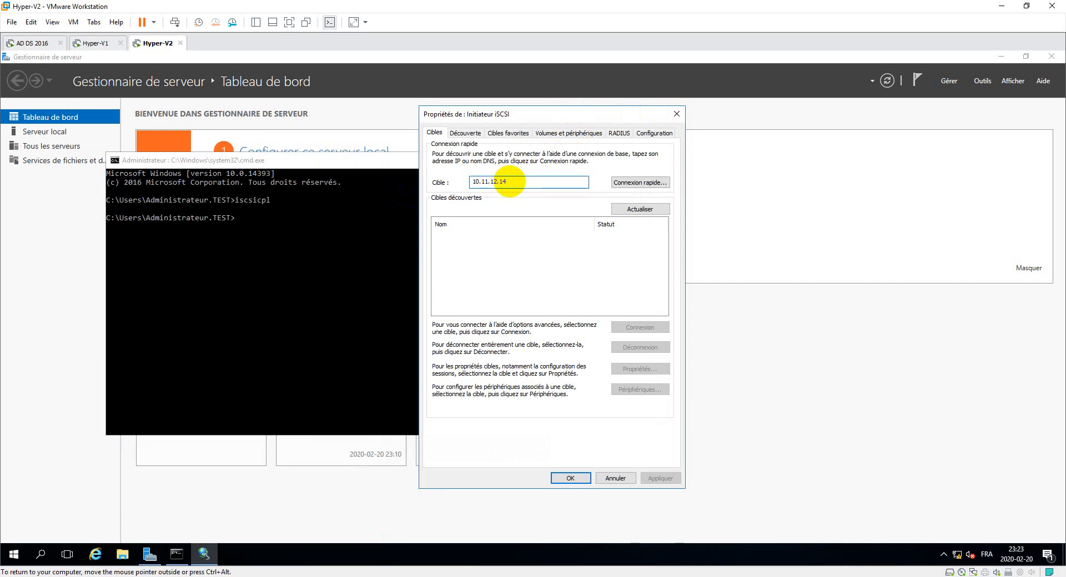
left_click(637, 183)
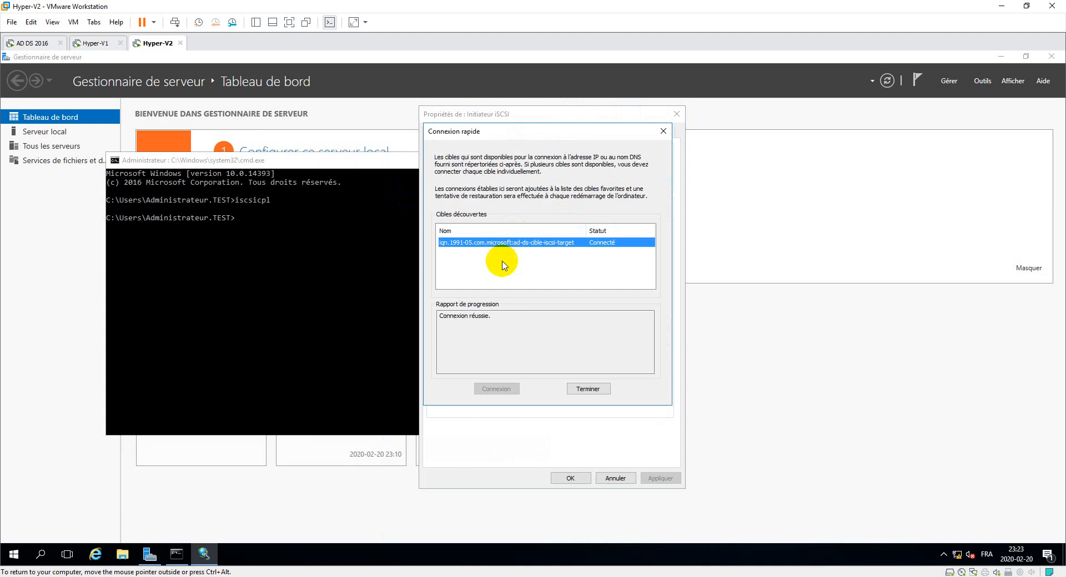
left_click(588, 389)
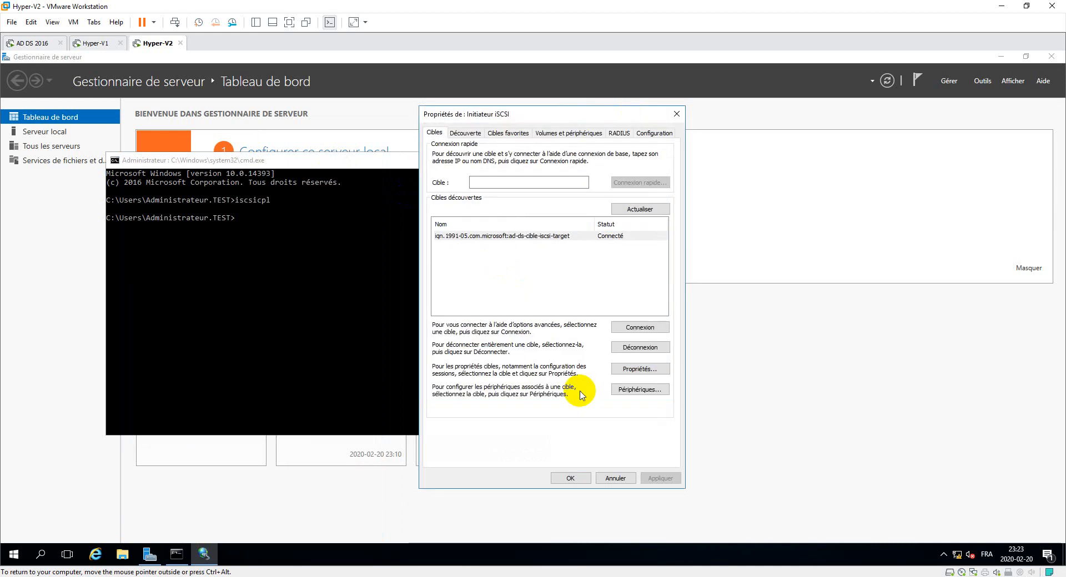
Configure the available iSCSI volumes and devices automatically on Hyper-V2 and accept the initiator properties
left_click(575, 133)
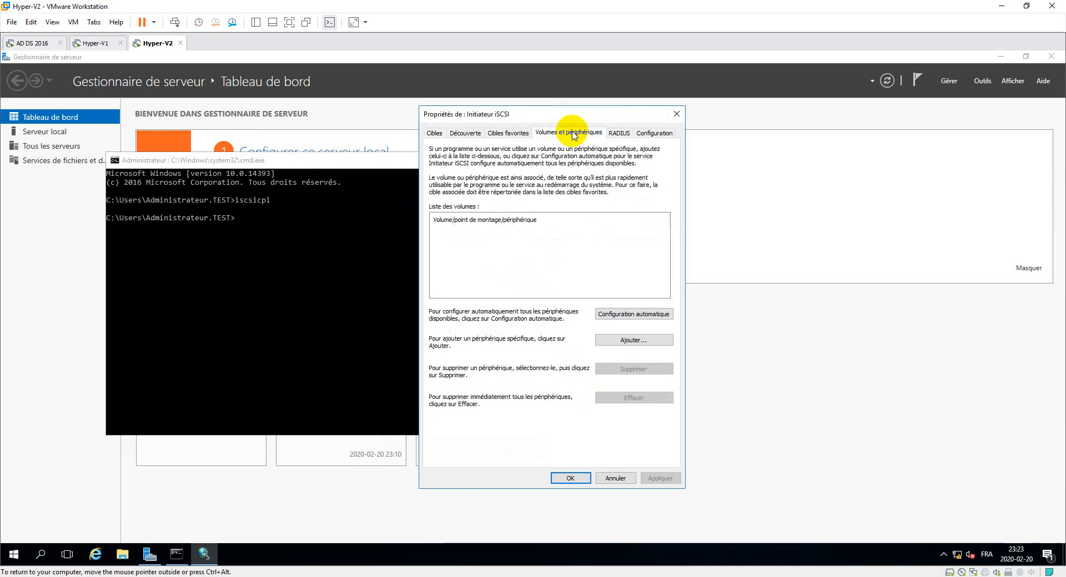
left_click(600, 315)
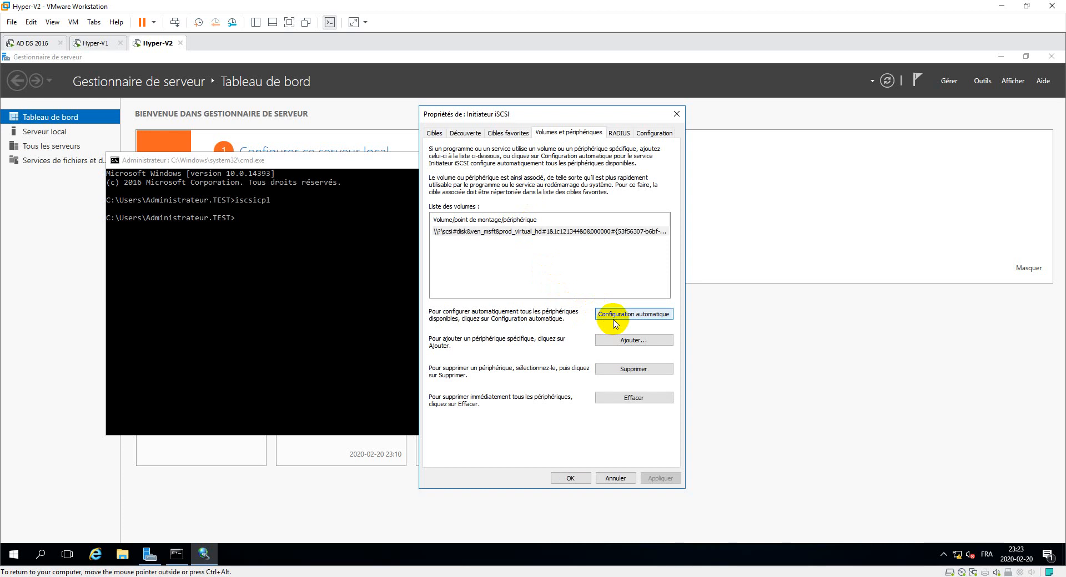
left_click(572, 480)
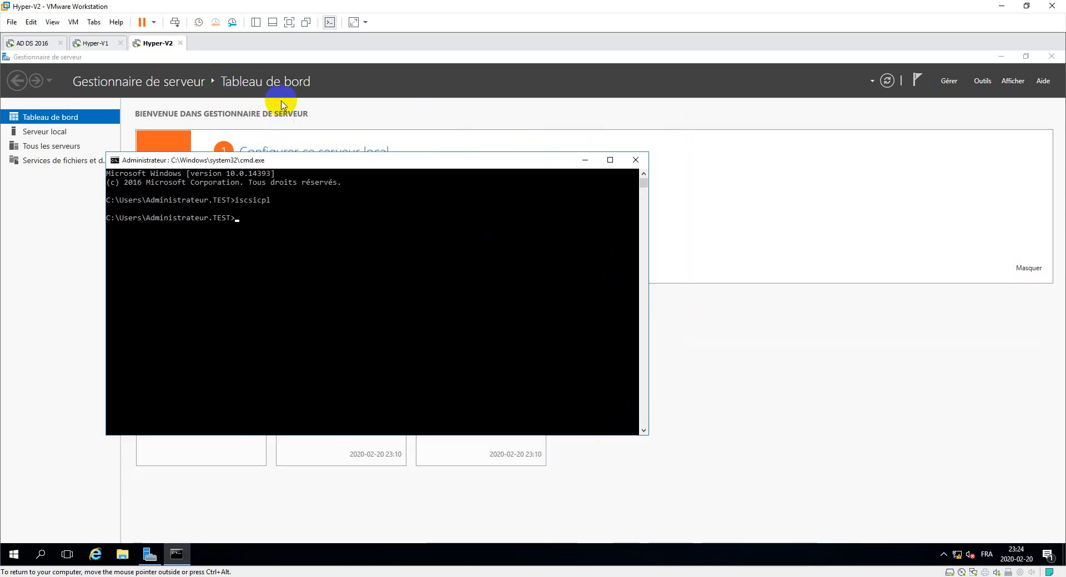
Switch to the Hyper-V1 machine, open Disk Management and enlarge its window
left_click(98, 43)
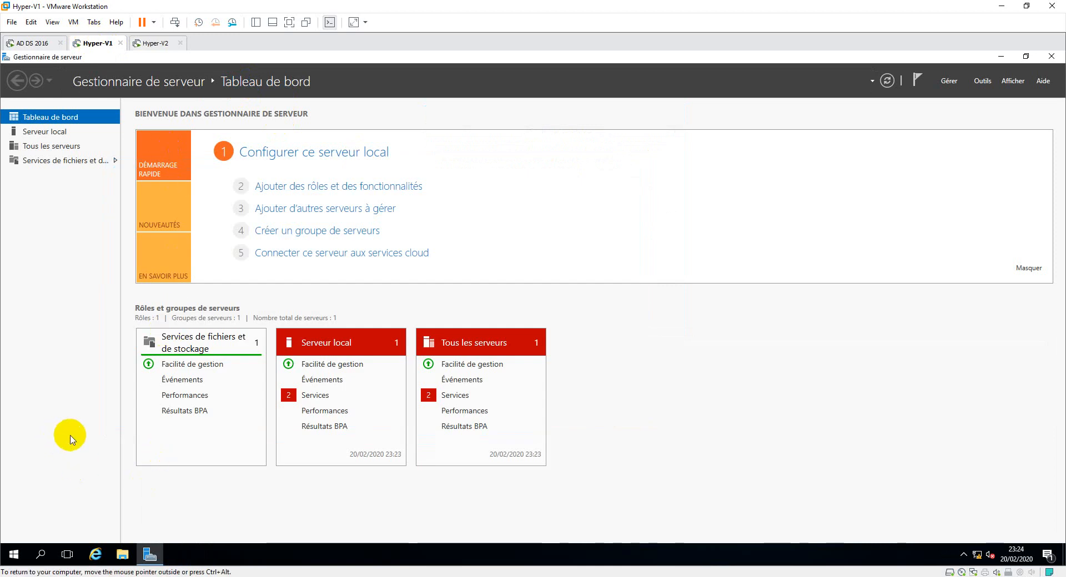
right_click(15, 555)
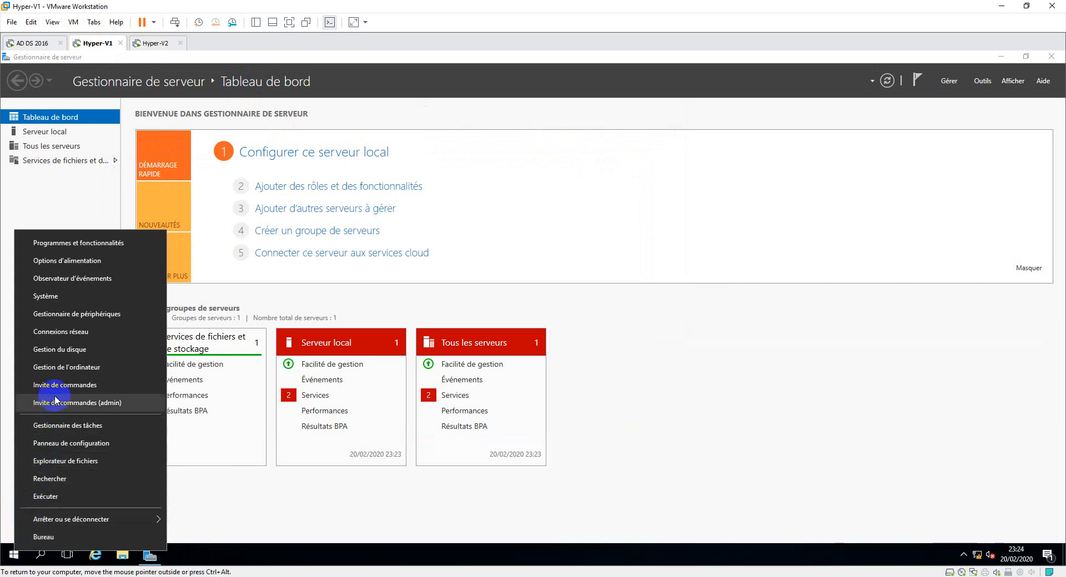
left_click(66, 356)
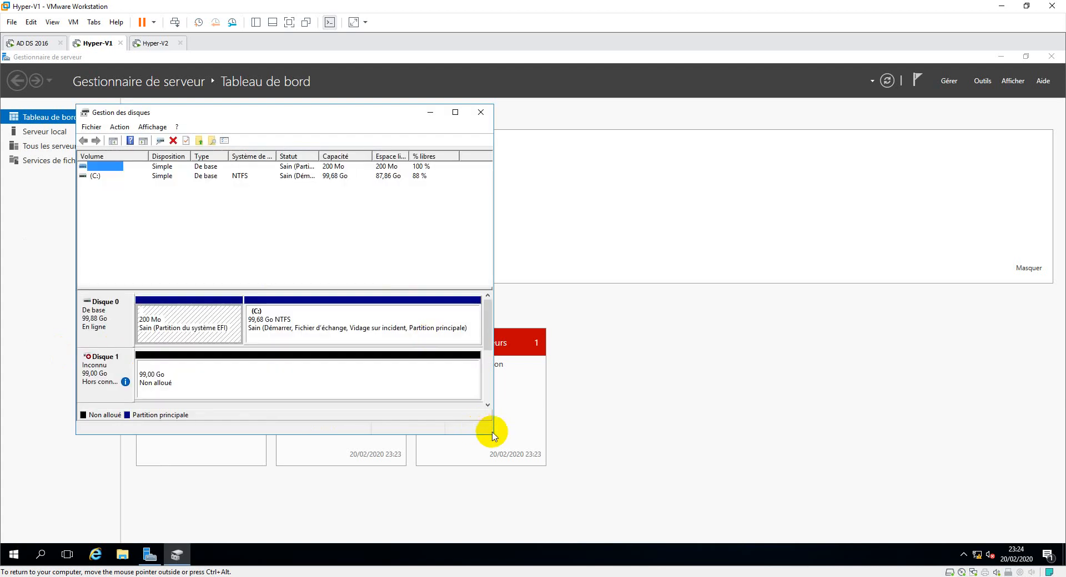
left_click_drag(492, 434, 599, 507)
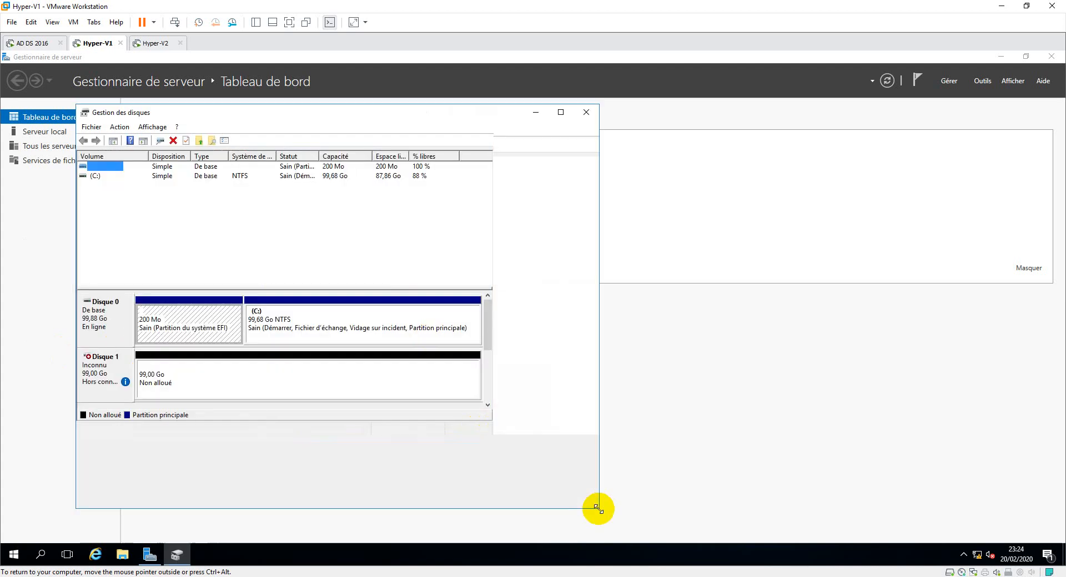
Bring Disque 1 online on Hyper-V1 and initialize it with the GPT partition style
left_click(122, 374)
right_click(123, 373)
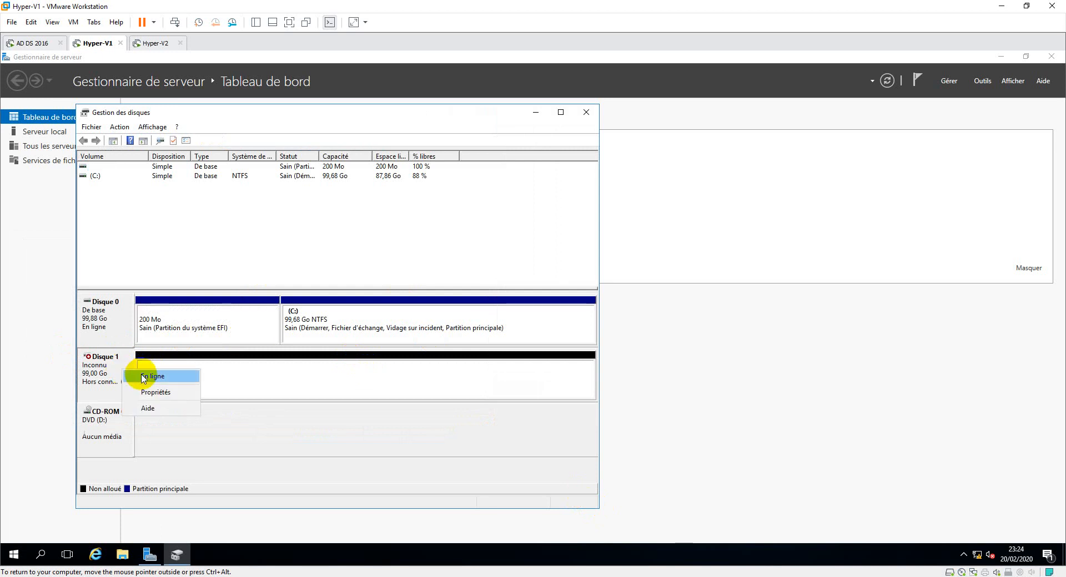
left_click(147, 374)
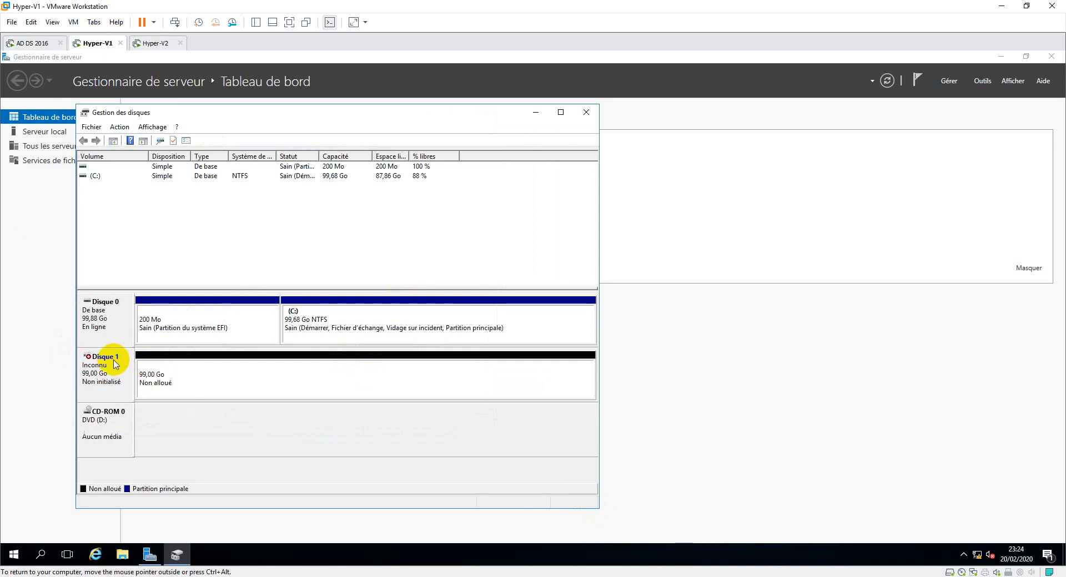
right_click(115, 364)
left_click(129, 369)
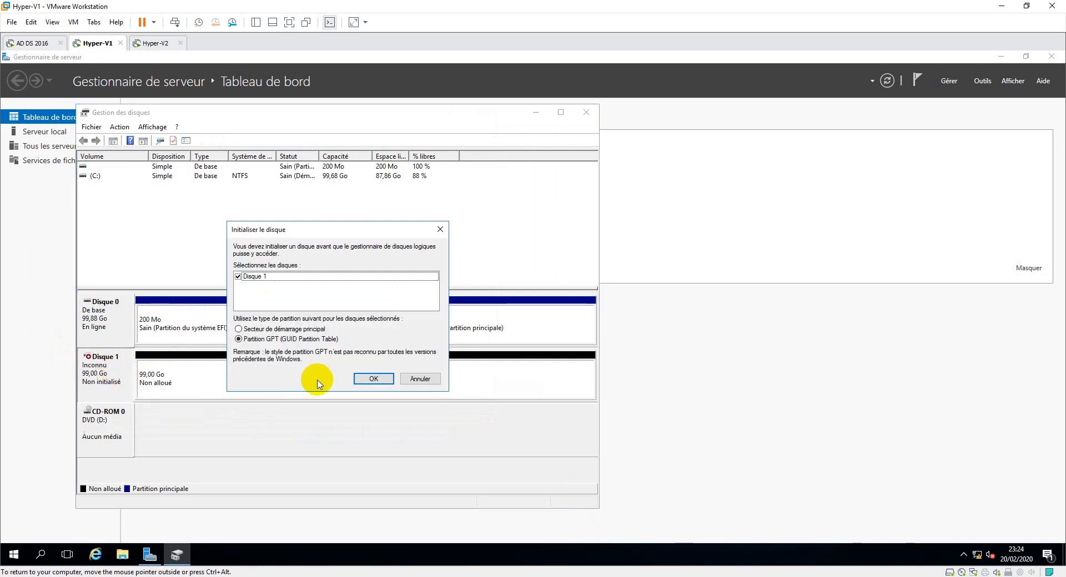
left_click(358, 379)
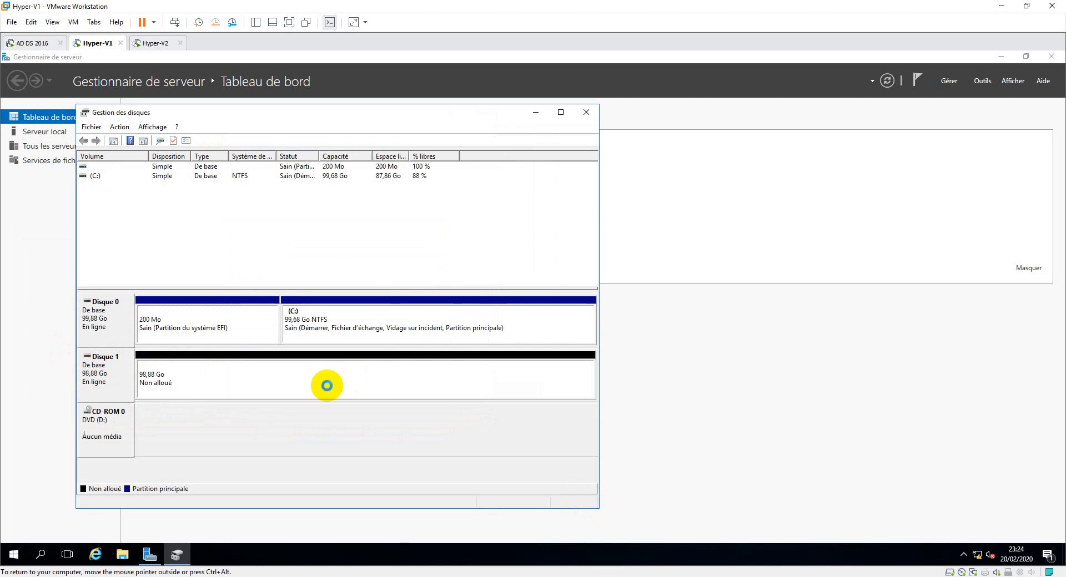
Start a new simple volume on the unallocated space of Disque 1, keeping the proposed size and assigning drive letter V
right_click(194, 387)
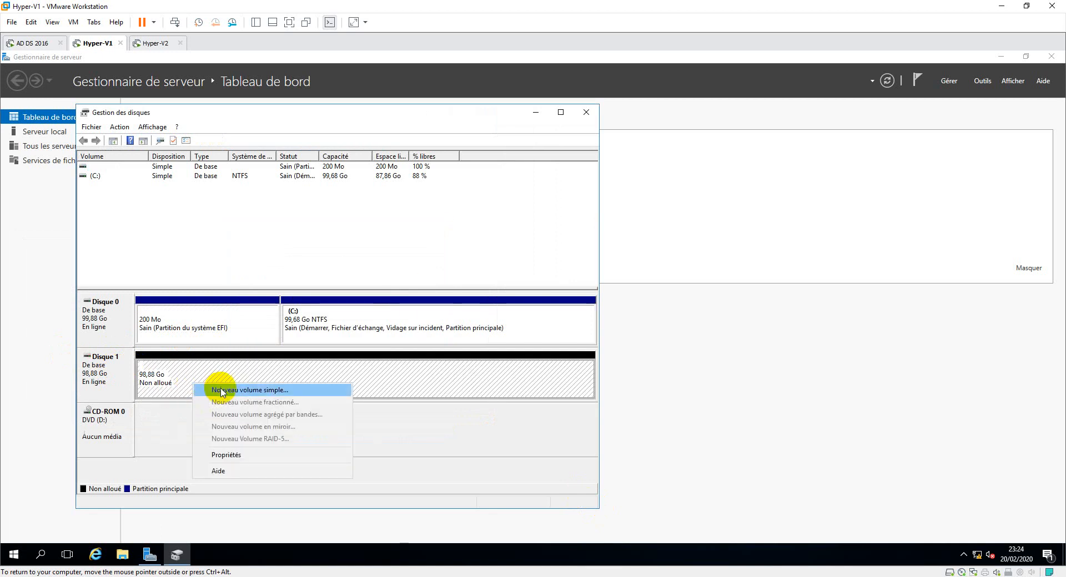
left_click(222, 391)
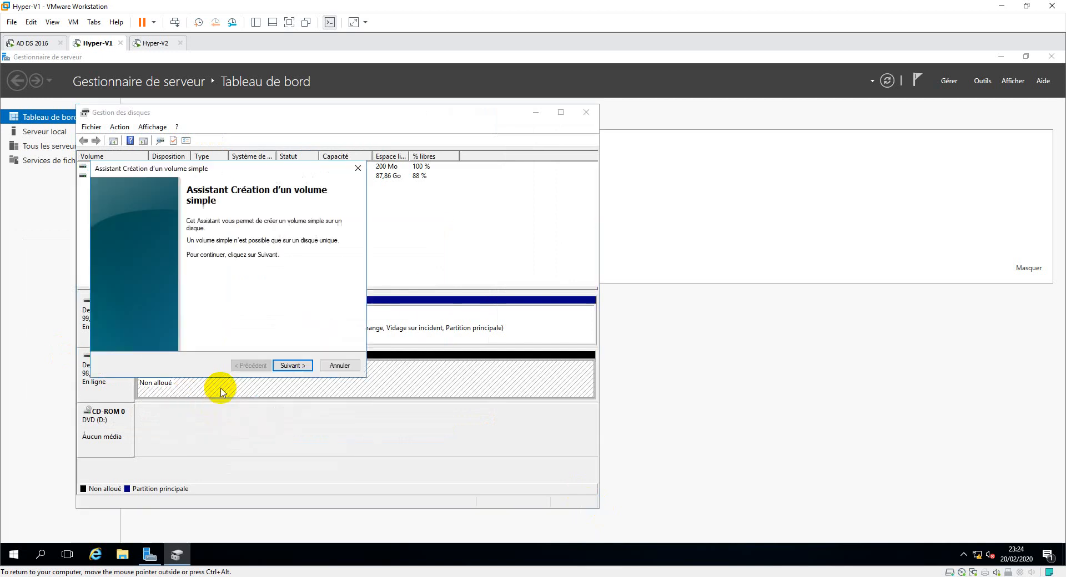
left_click(282, 365)
left_click(282, 365)
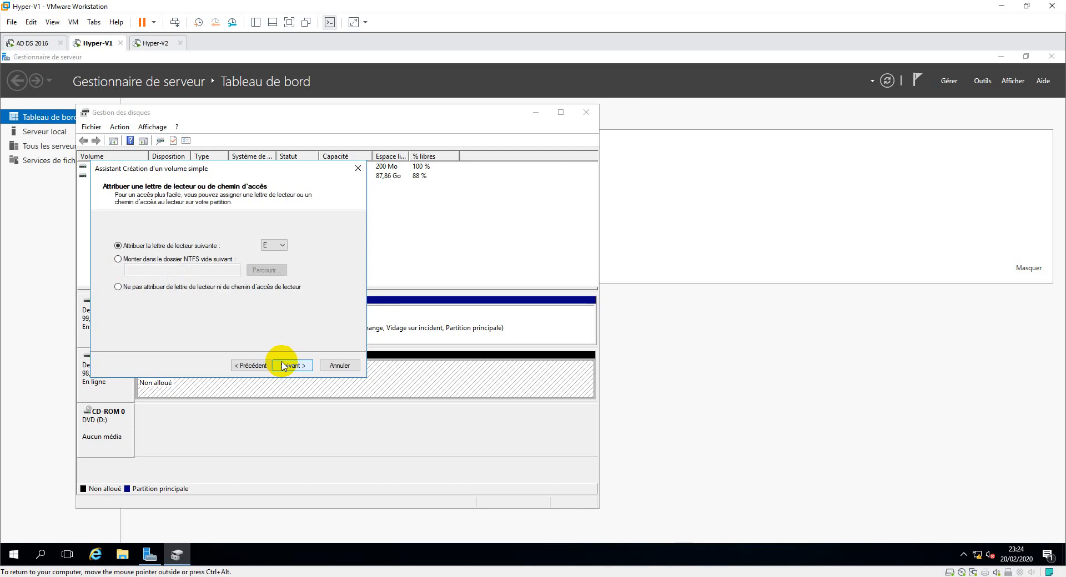
left_click(277, 245)
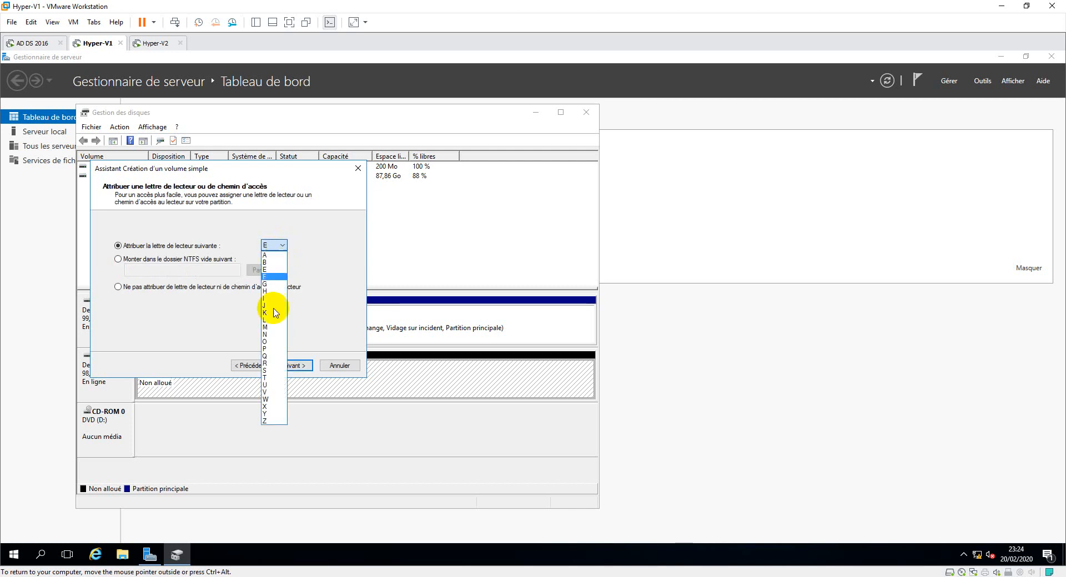
left_click(267, 392)
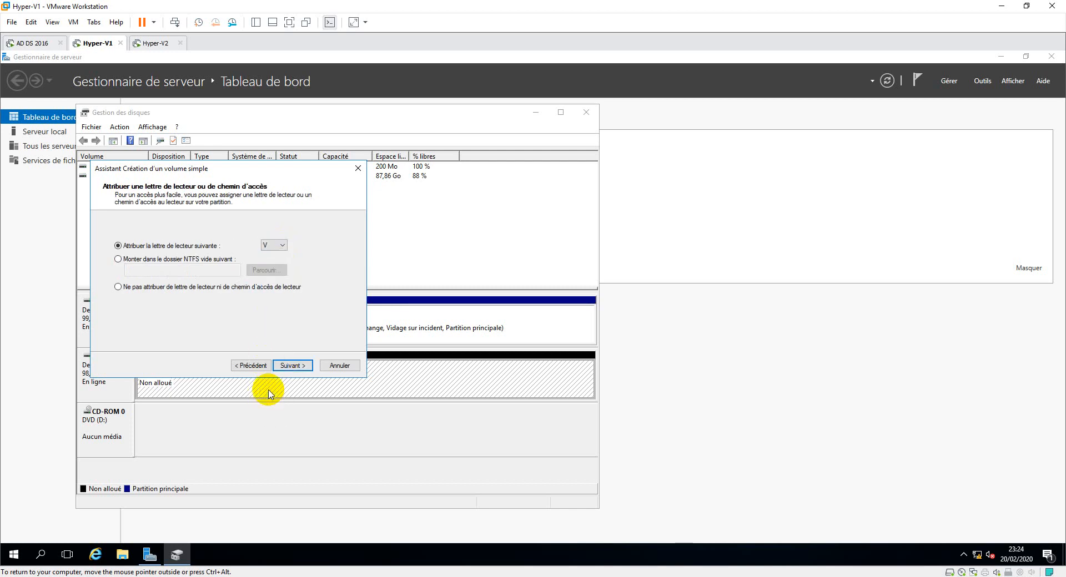
left_click(290, 366)
Quick-format the new volume as NTFS with the name Stockage iSCSI, finish the wizard and show the drives in Ce PC
left_click(271, 299)
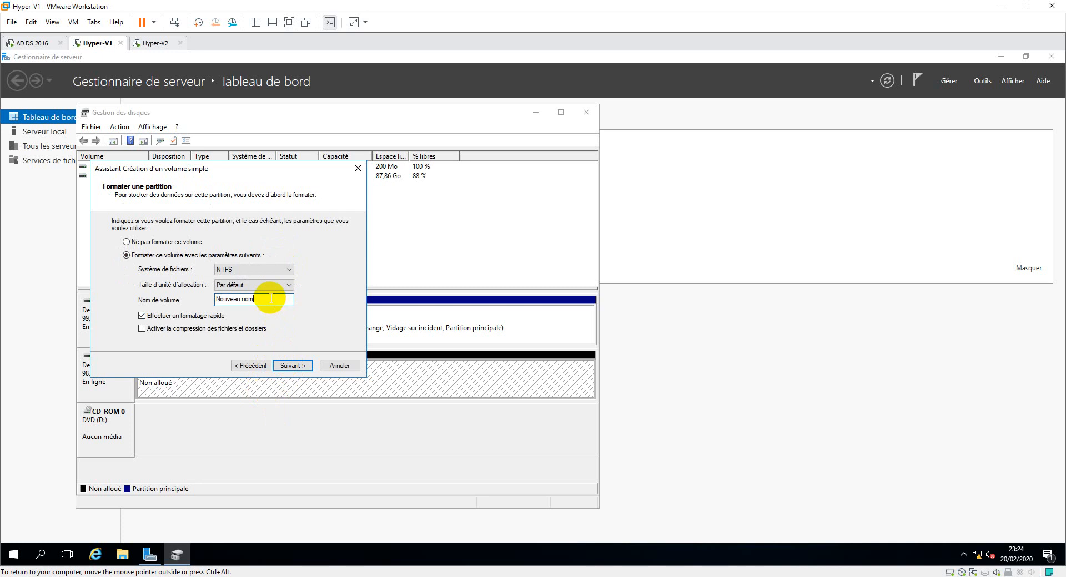
left_click_drag(271, 298, 162, 295)
type("Stockage iSCSI")
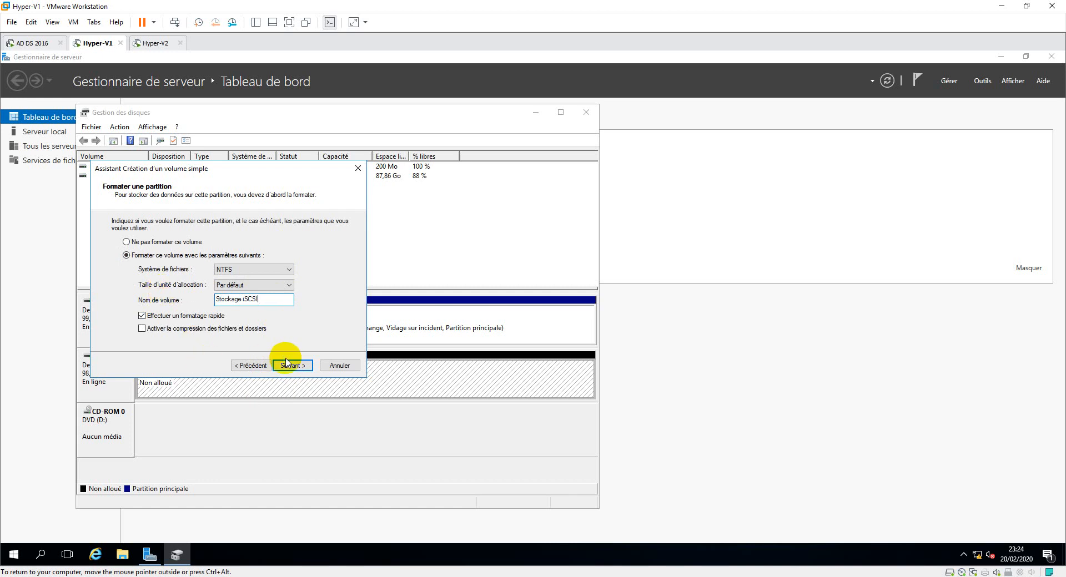
left_click_drag(261, 299, 178, 299)
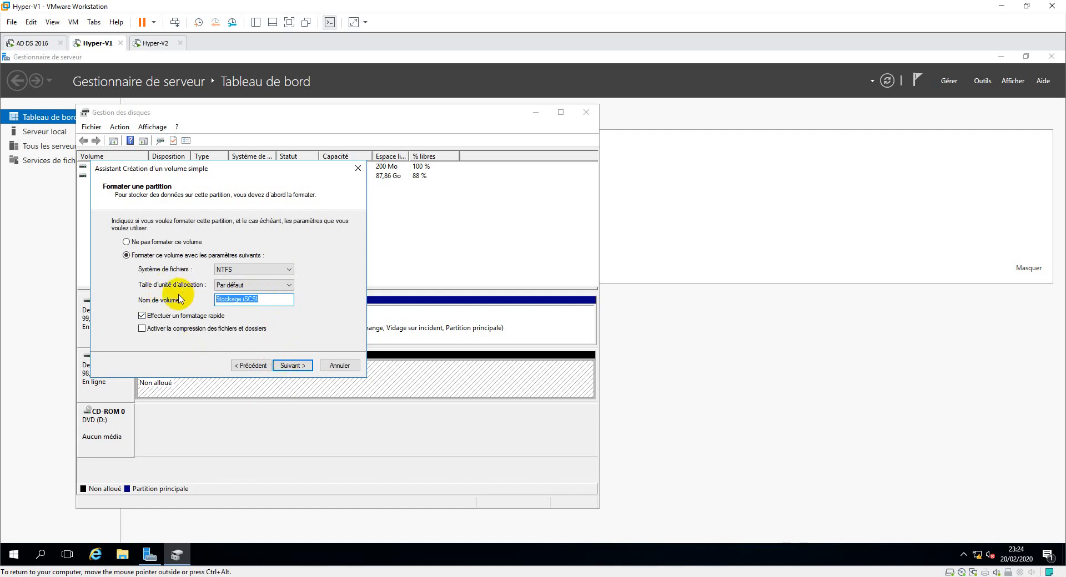
left_click(288, 365)
left_click(309, 368)
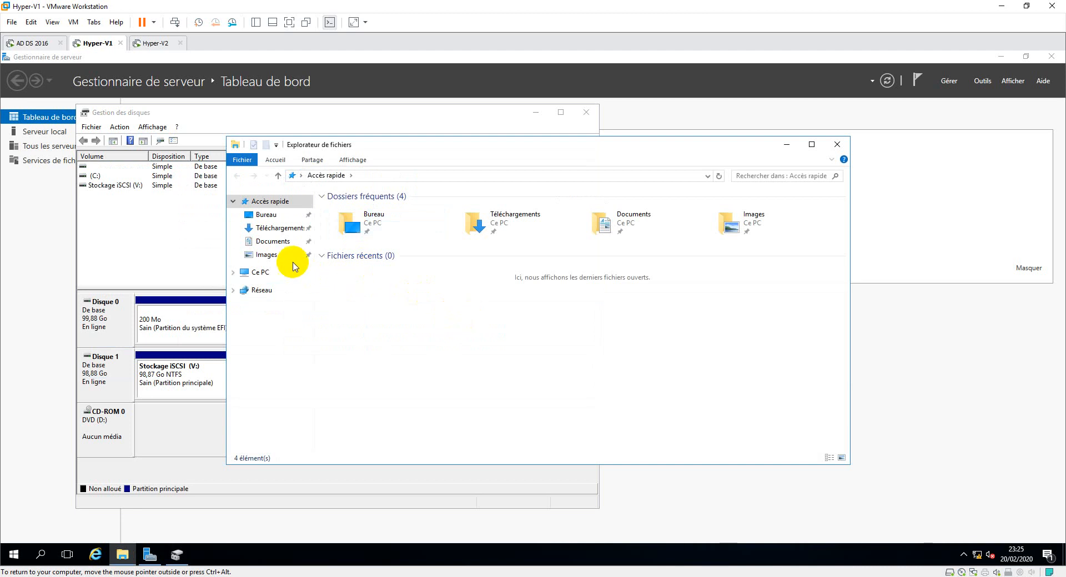
left_click(261, 273)
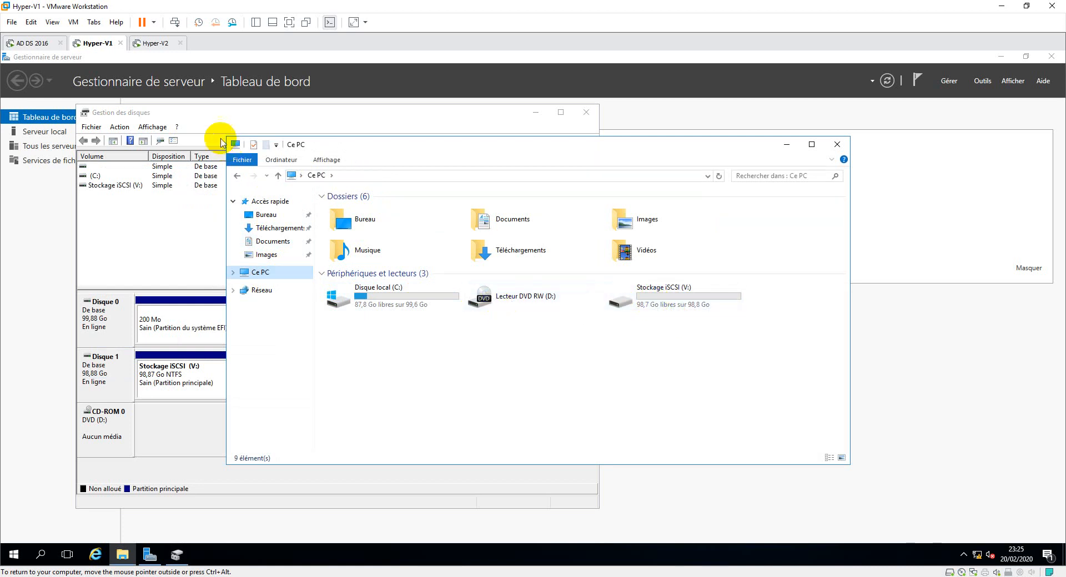
Switch to the Hyper-V2 machine, open Disk Management with diskmgmt.msc from the command prompt and enlarge its window
left_click(157, 43)
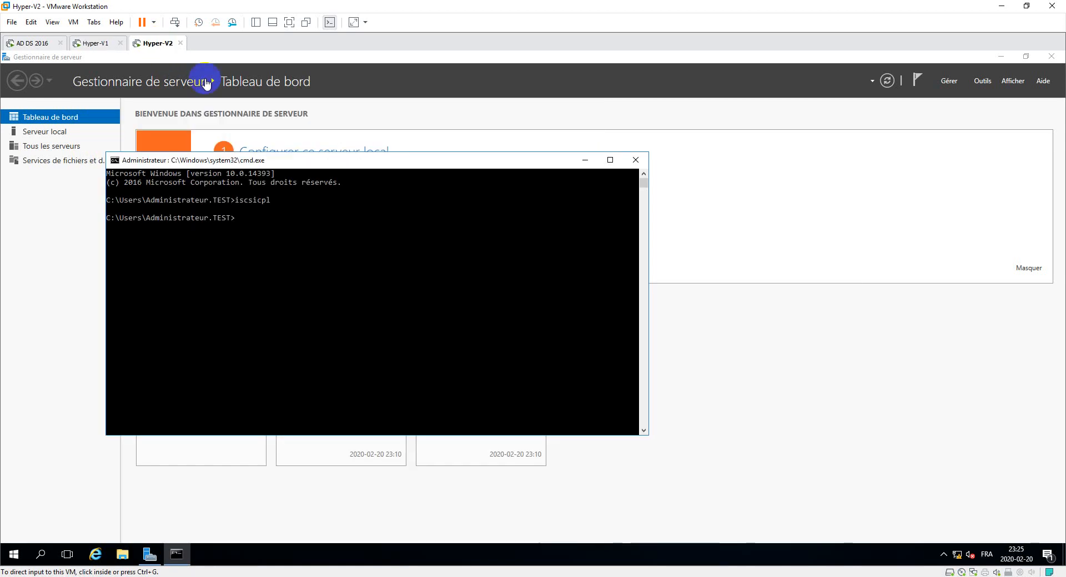
left_click(298, 262)
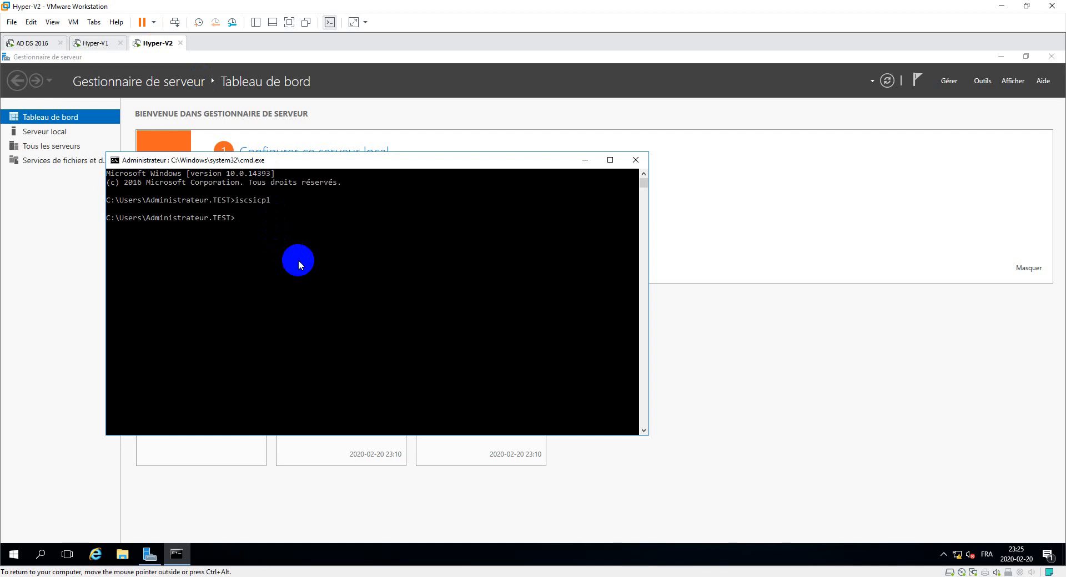
type("diskmgmt.msc")
key("Return")
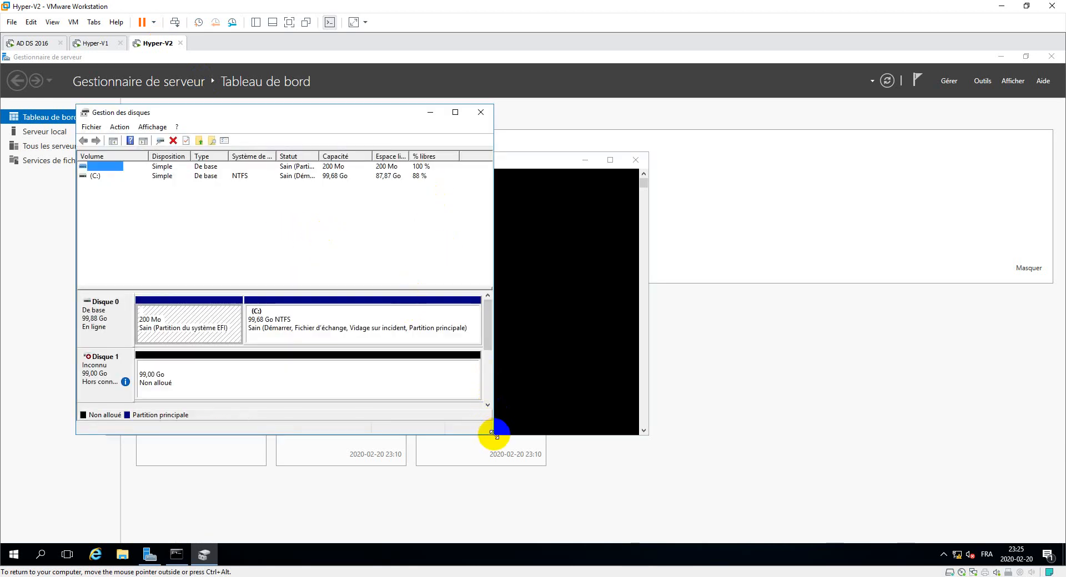
left_click_drag(493, 434, 564, 476)
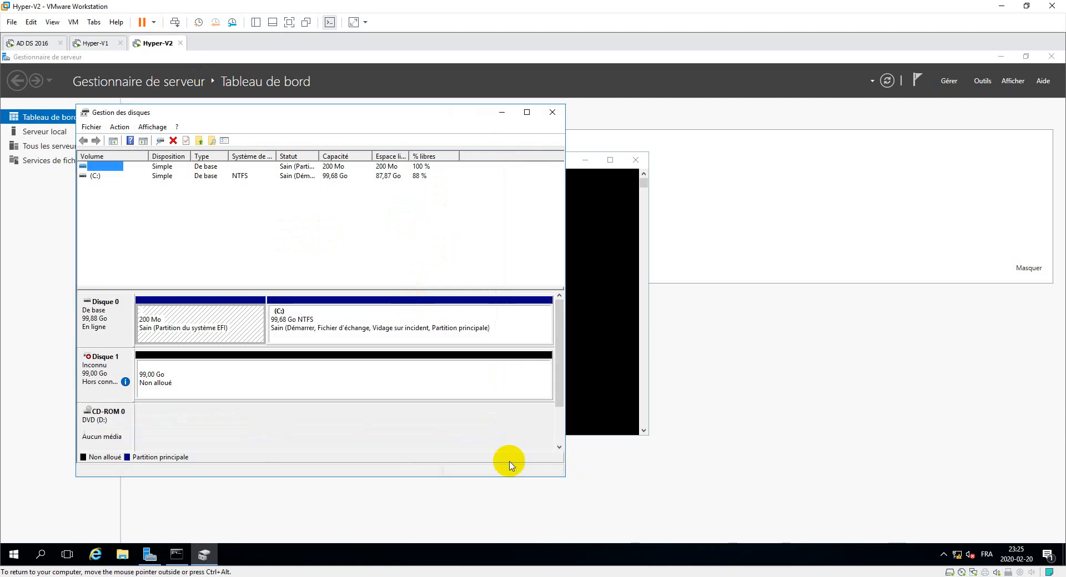
Bring the offline Disque 1 online on Hyper-V2, repeating the operation after dismissing the error
left_click(109, 364)
right_click(109, 364)
left_click(122, 370)
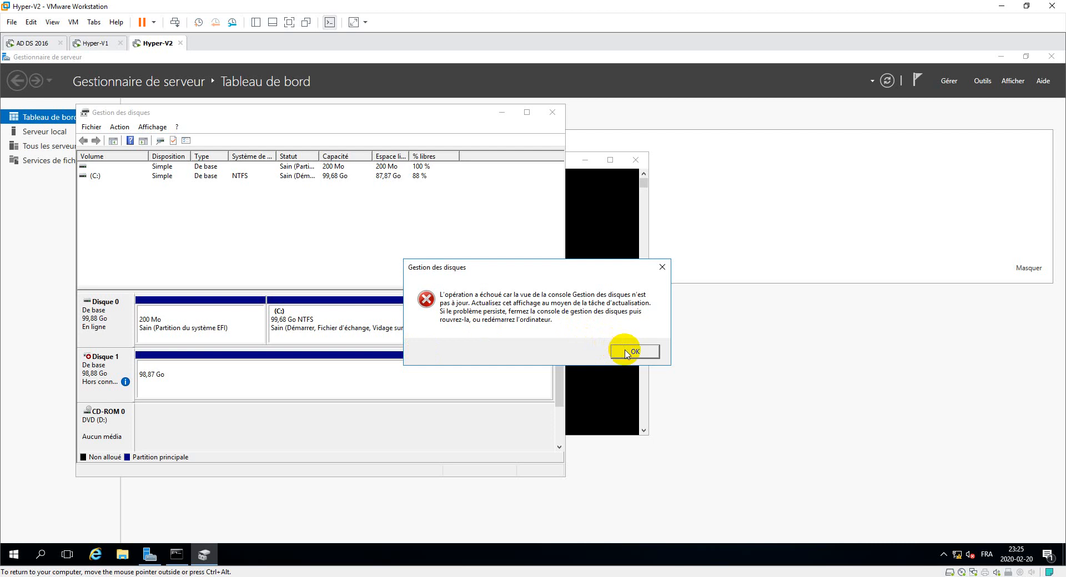
left_click(634, 352)
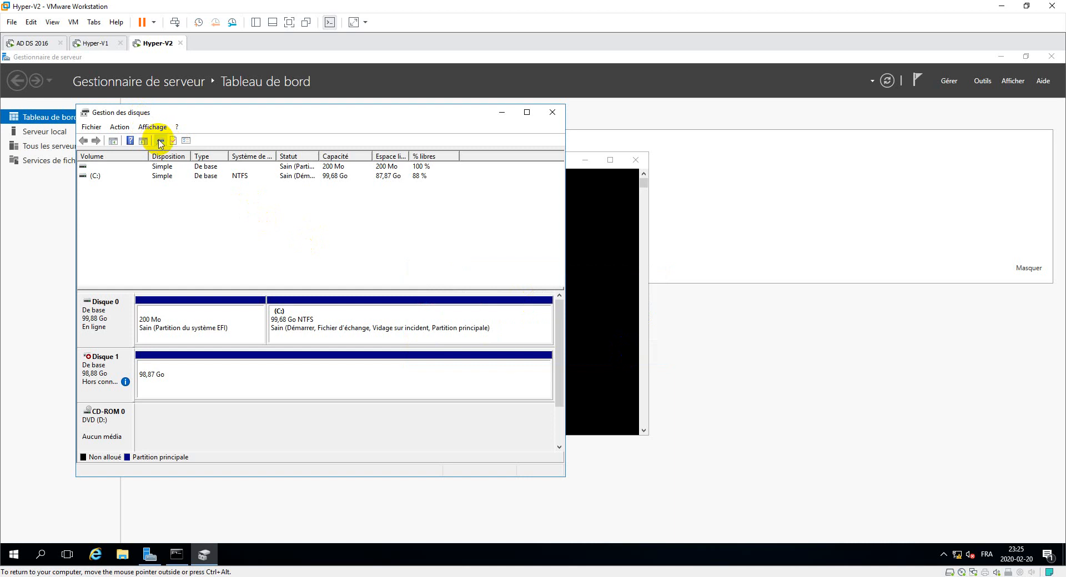
right_click(124, 361)
left_click(148, 366)
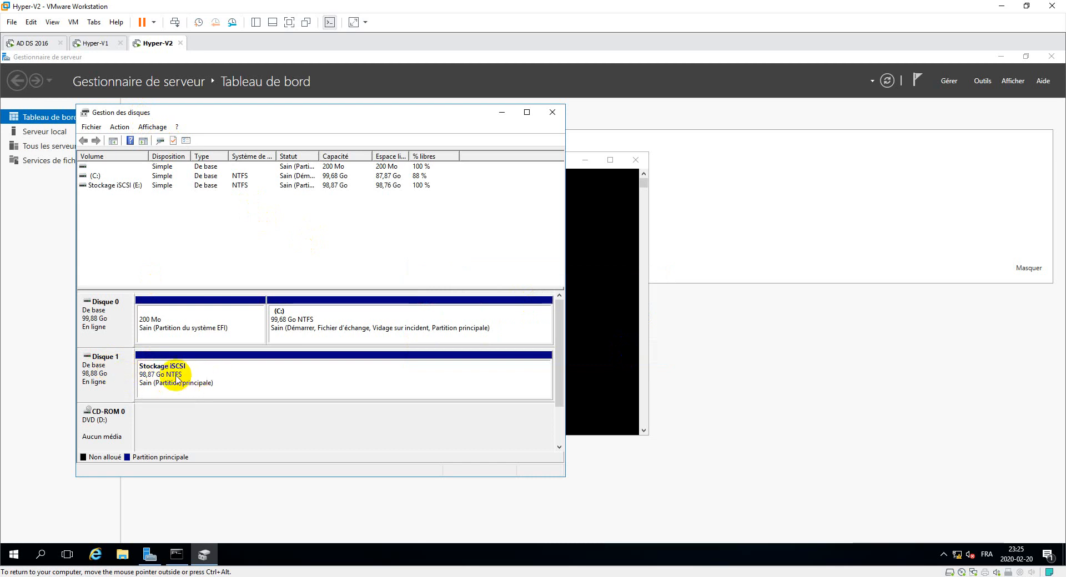
Change the drive letter of the Stockage iSCSI volume to V and accept the warning about programs that rely on drive letters
right_click(127, 190)
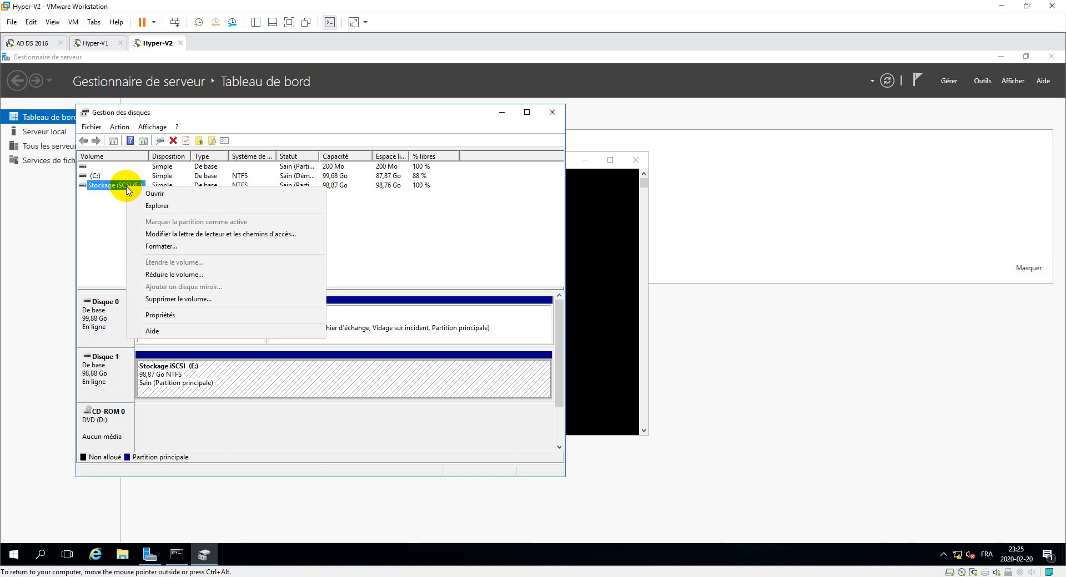
left_click(184, 236)
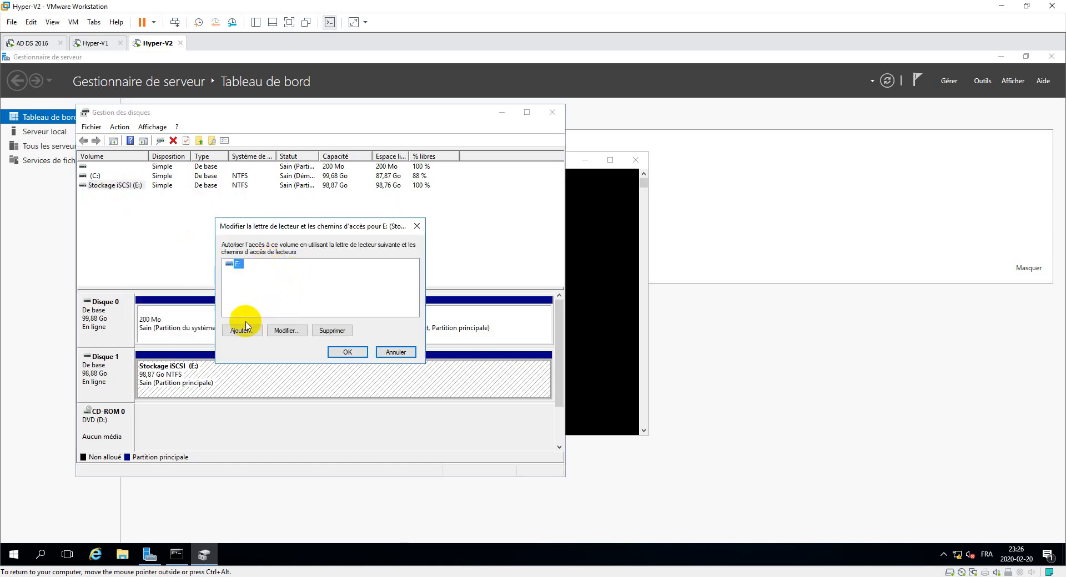
left_click(284, 331)
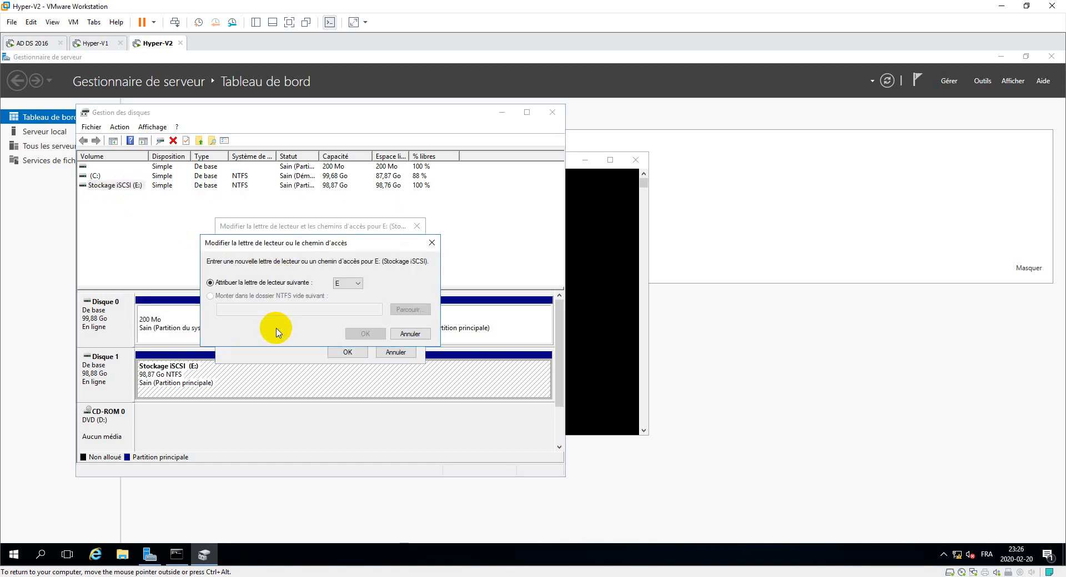
left_click(353, 286)
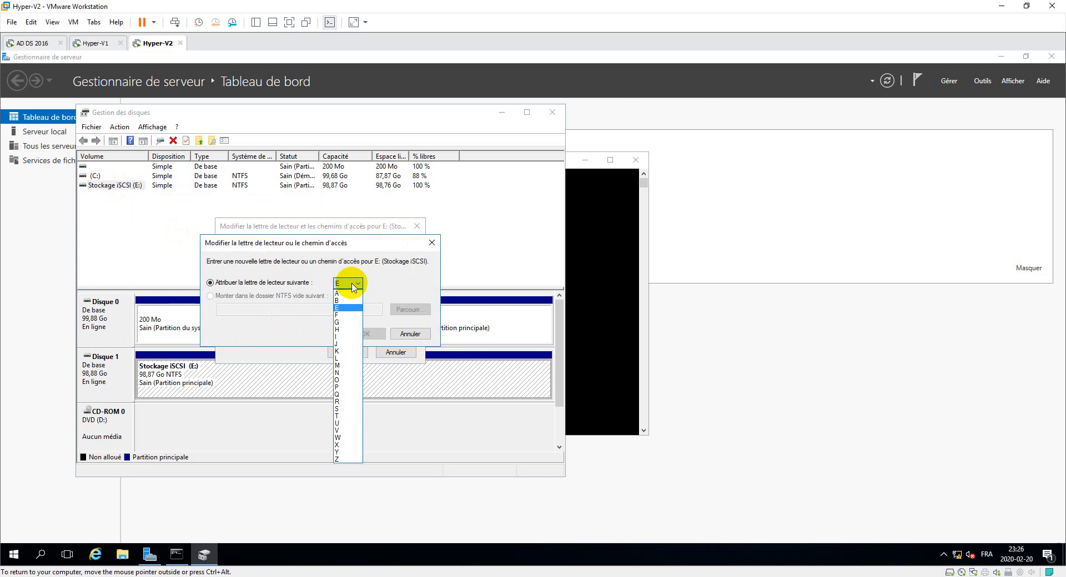
left_click(347, 431)
left_click(361, 333)
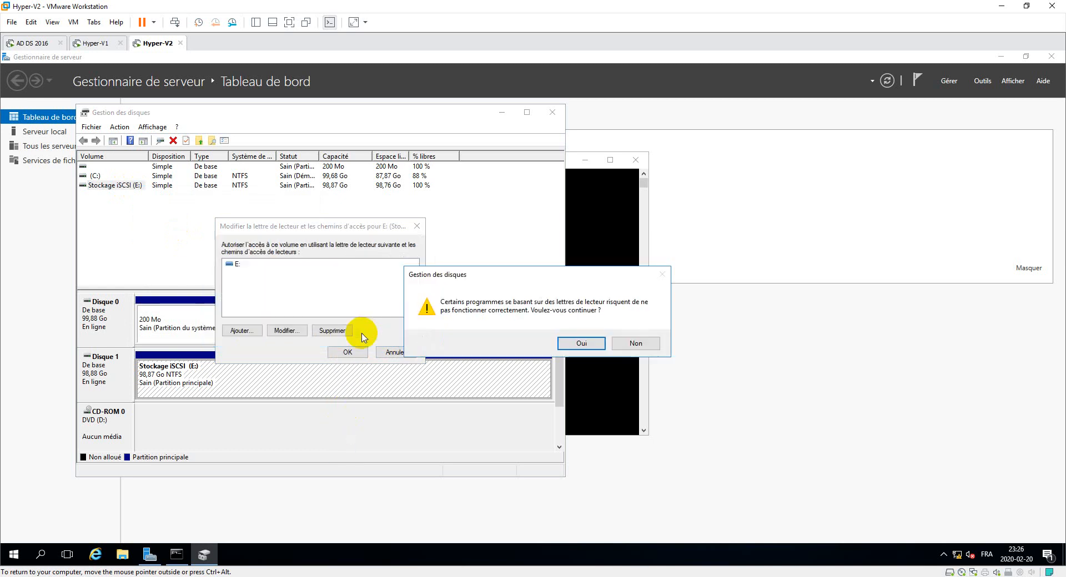
left_click(576, 344)
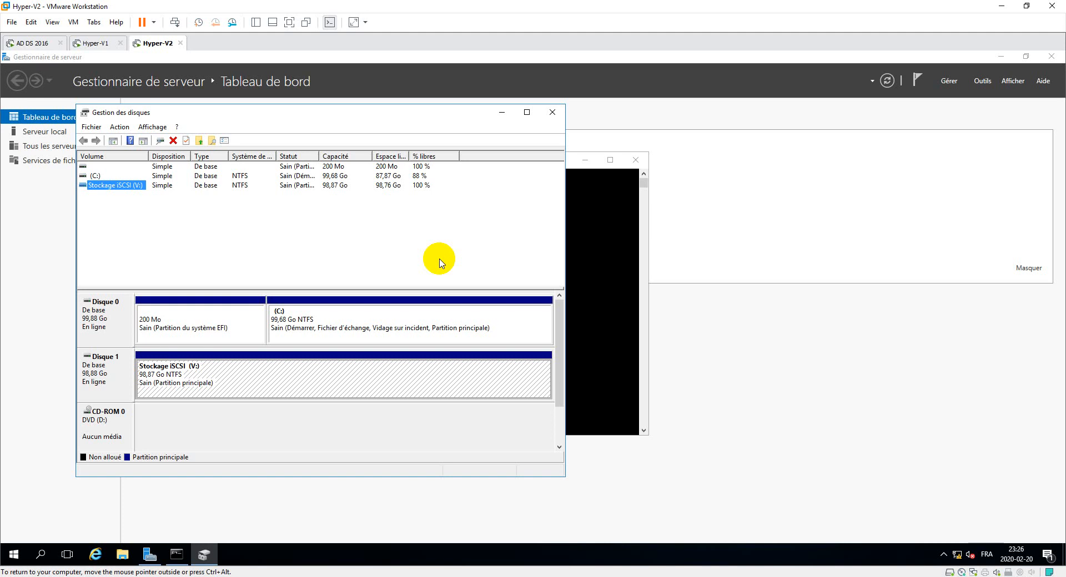
Show the drives in Ce PC, look inside the Stockage iSCSI (V:) drive and return to the drive overview
key("super+e")
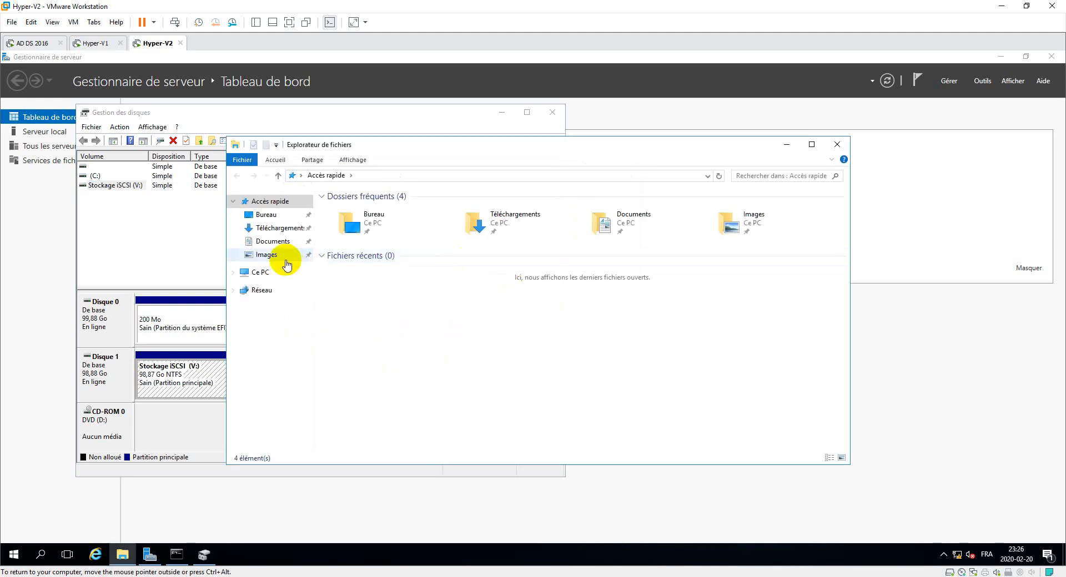
left_click(261, 272)
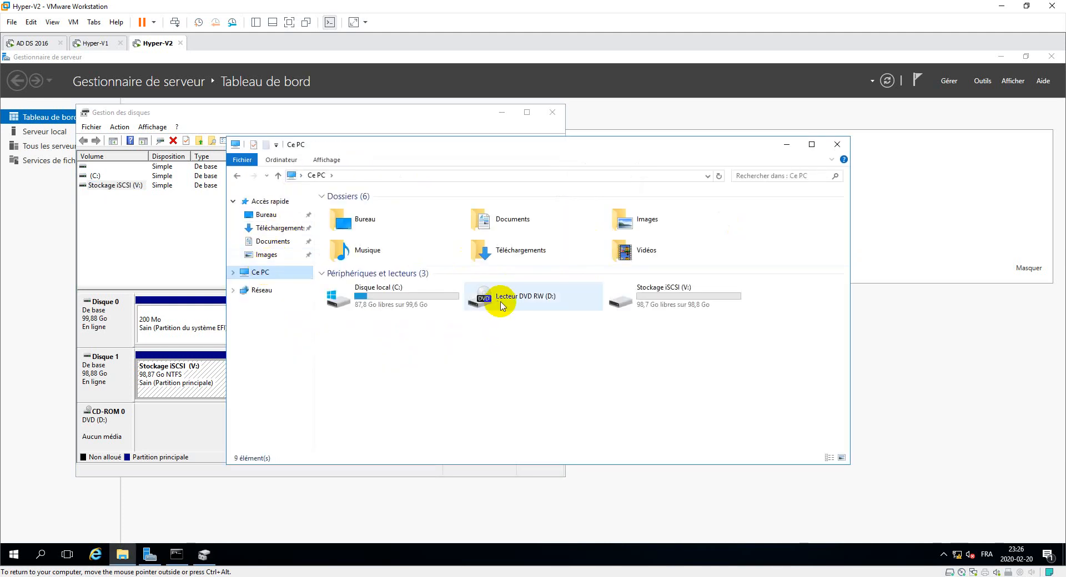
double_click(652, 306)
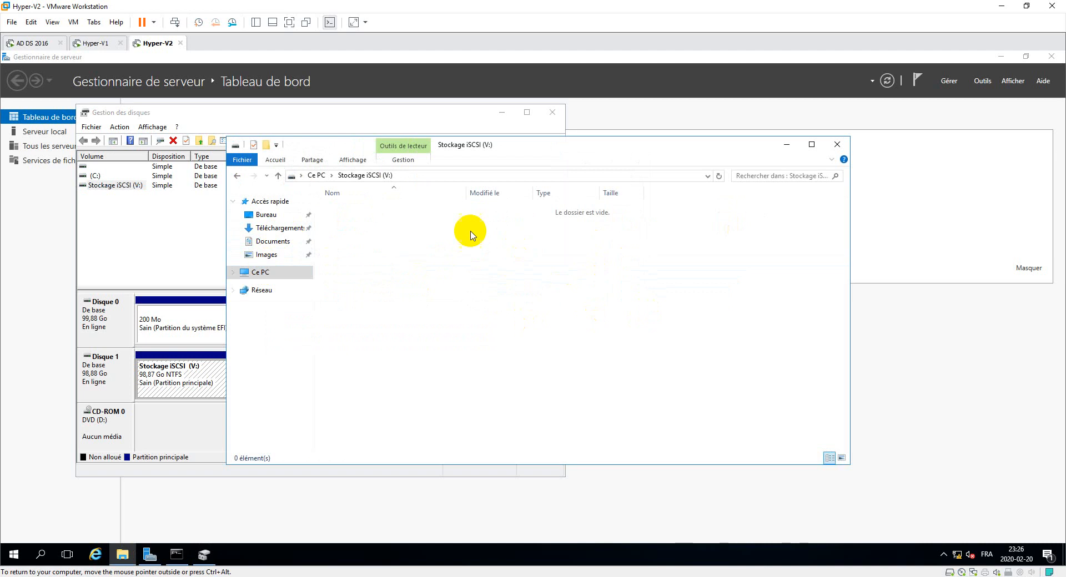
left_click(279, 175)
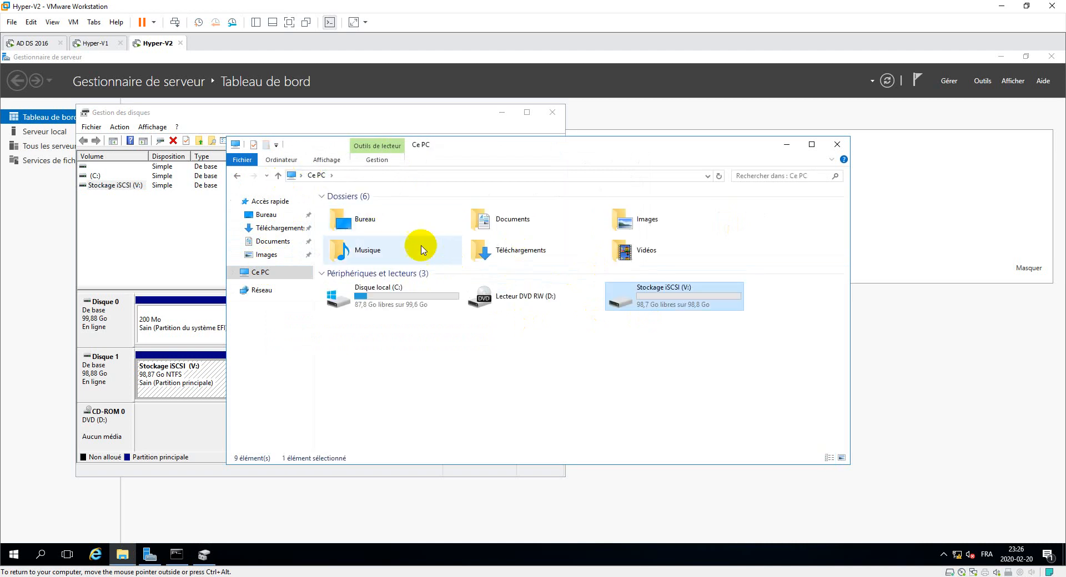